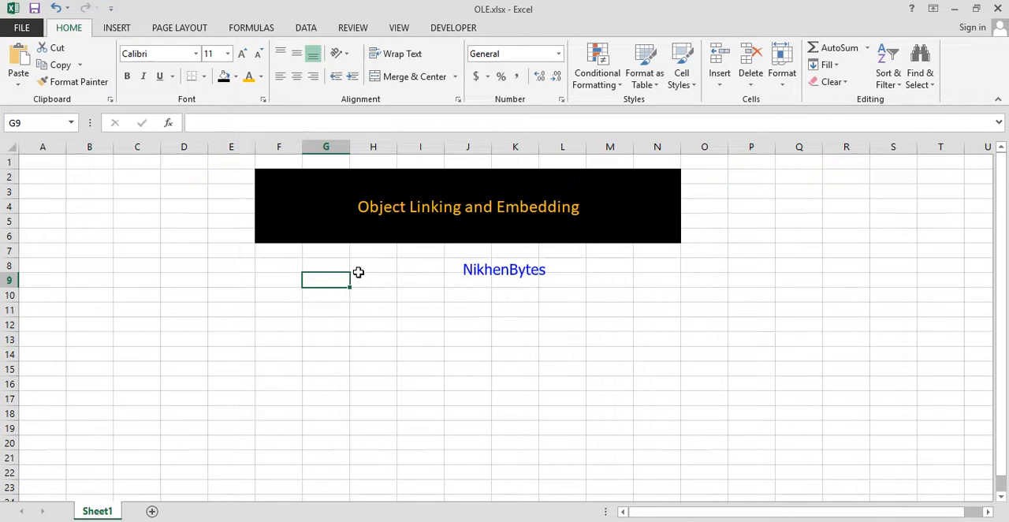
Embed a new Microsoft Word Document object in the sheet at cell F9.
{"action": "left_click", "coordinate": [289, 282]}
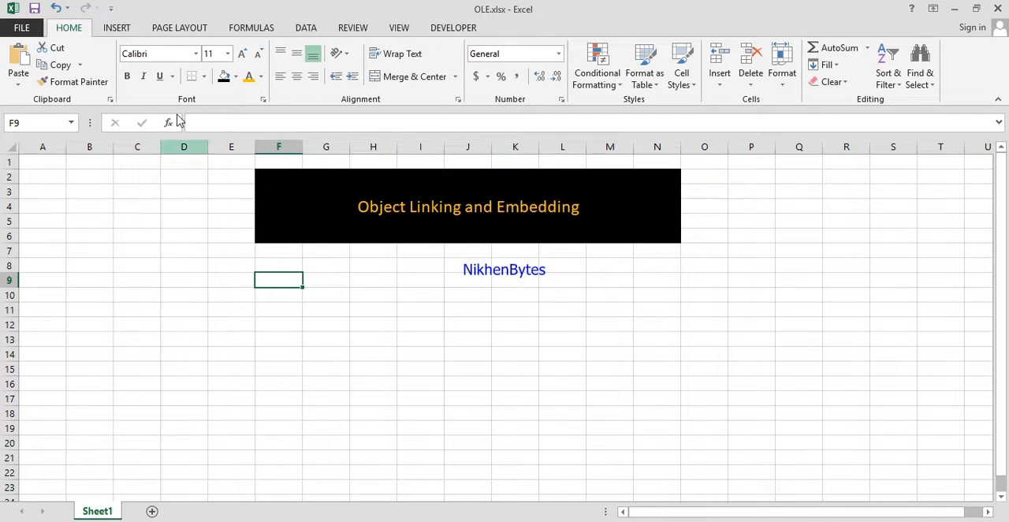
{"action": "left_click", "coordinate": [122, 30]}
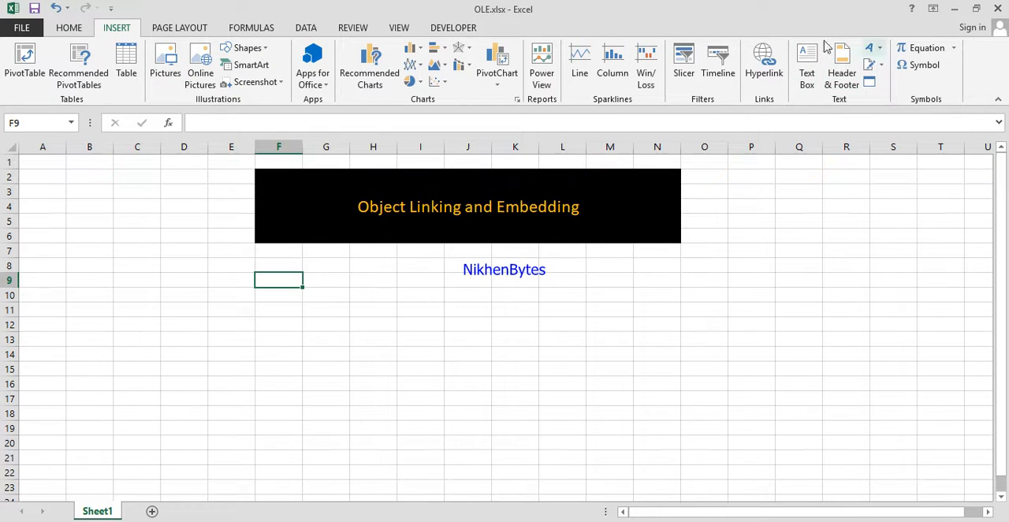
{"action": "left_click", "coordinate": [871, 88]}
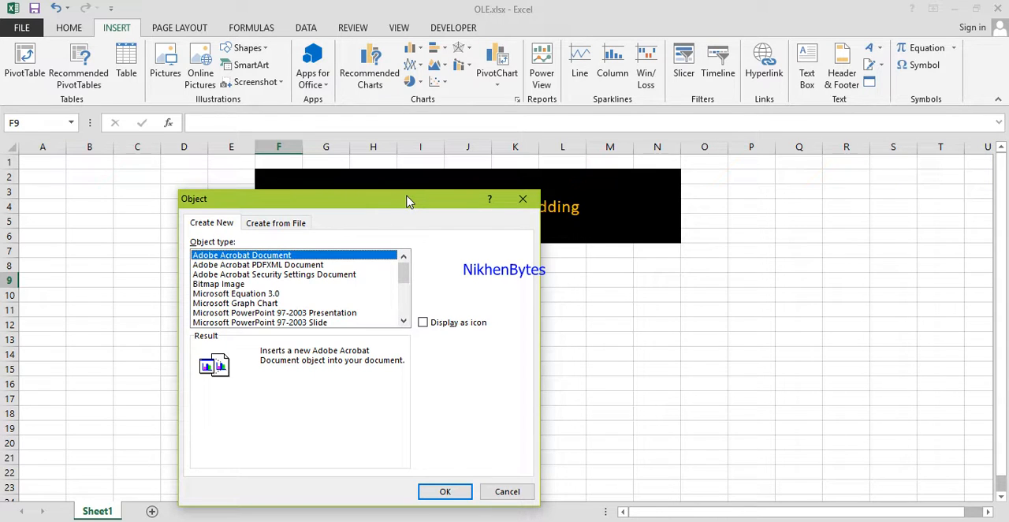
{"action": "left_click", "coordinate": [298, 225]}
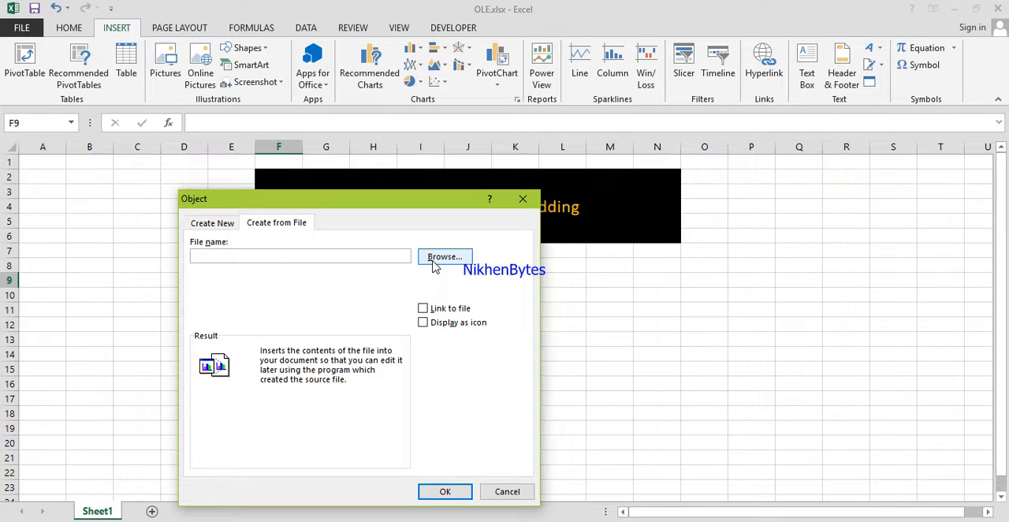
{"action": "left_click", "coordinate": [220, 225]}
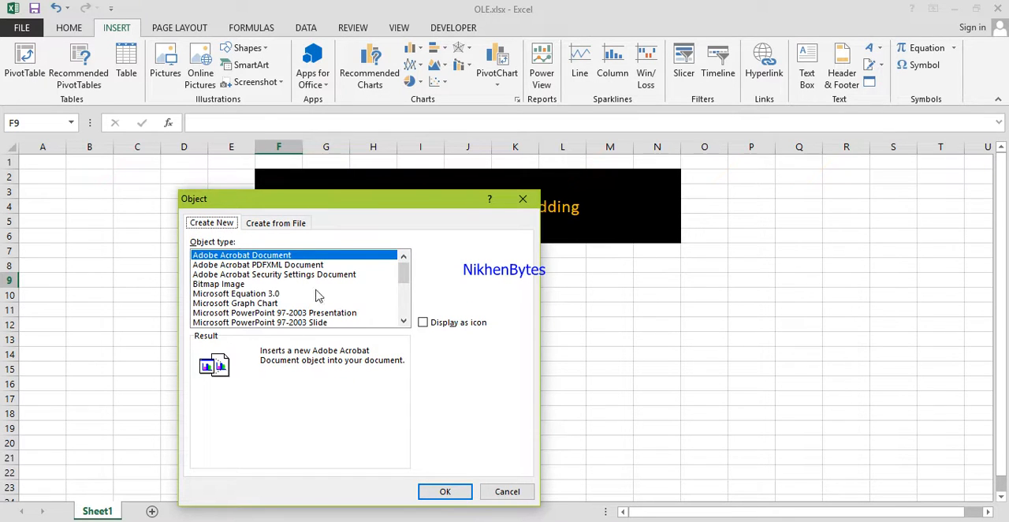
{"action": "left_click_drag", "start_coordinate": [402, 272], "coordinate": [403, 304]}
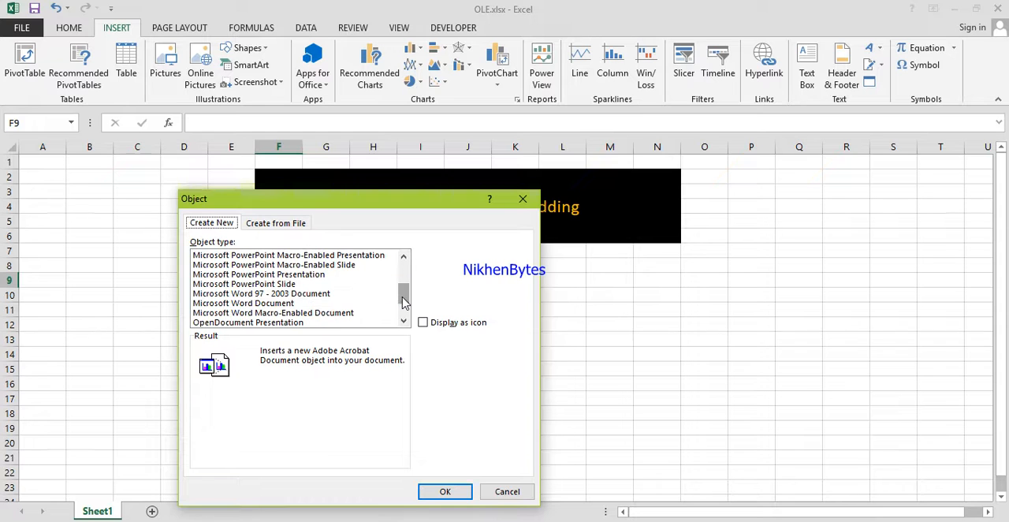
{"action": "left_click", "coordinate": [282, 304]}
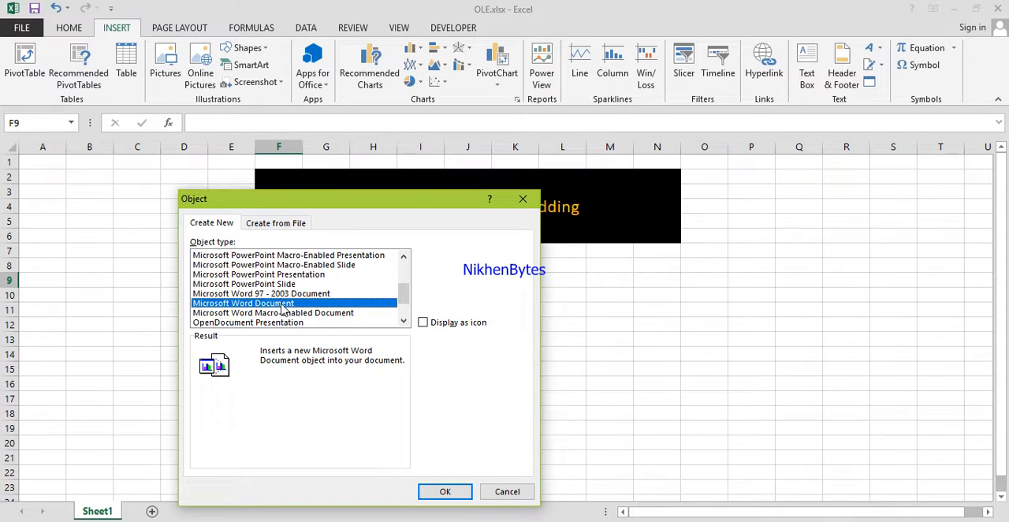
{"action": "double_click", "coordinate": [283, 306]}
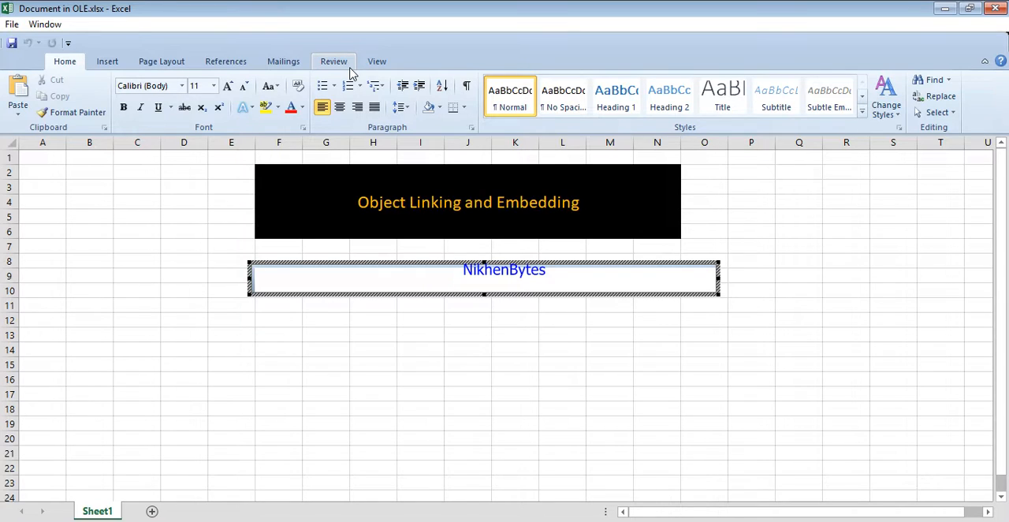
Enter the text "This is the Microsoft Word." in the embedded Word document and return to the worksheet.
{"action": "left_click", "coordinate": [355, 278]}
{"action": "type", "text": "This is "}
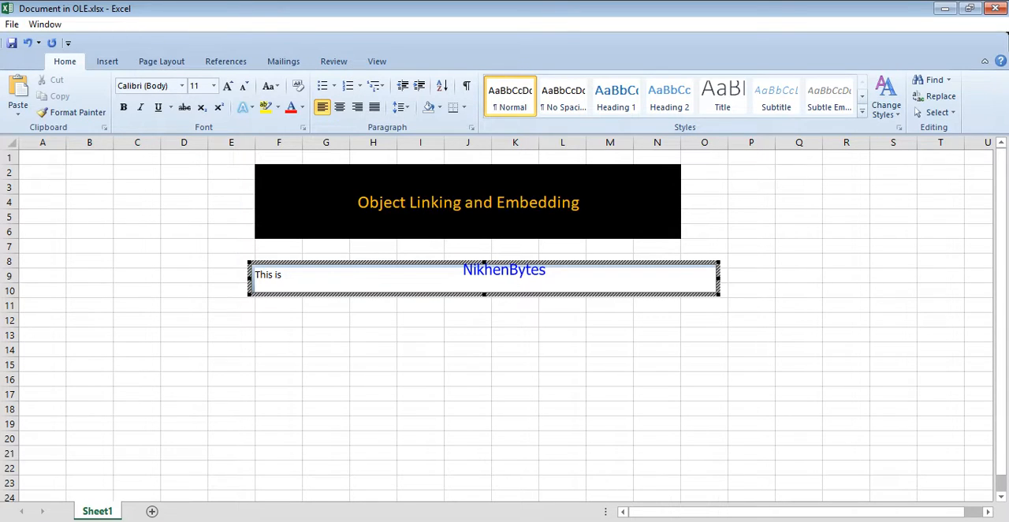
{"action": "type", "text": "the Microsoft Word."}
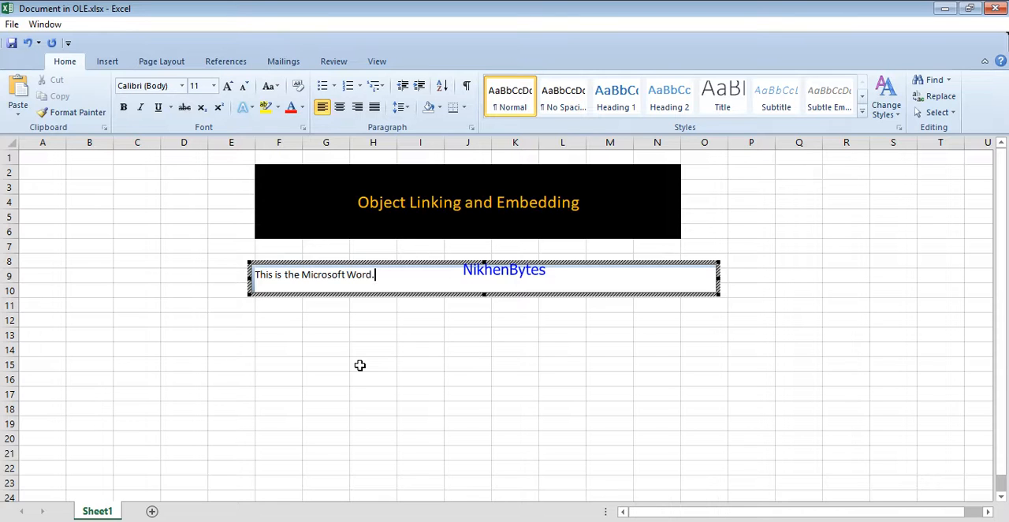
{"action": "left_click", "coordinate": [181, 260]}
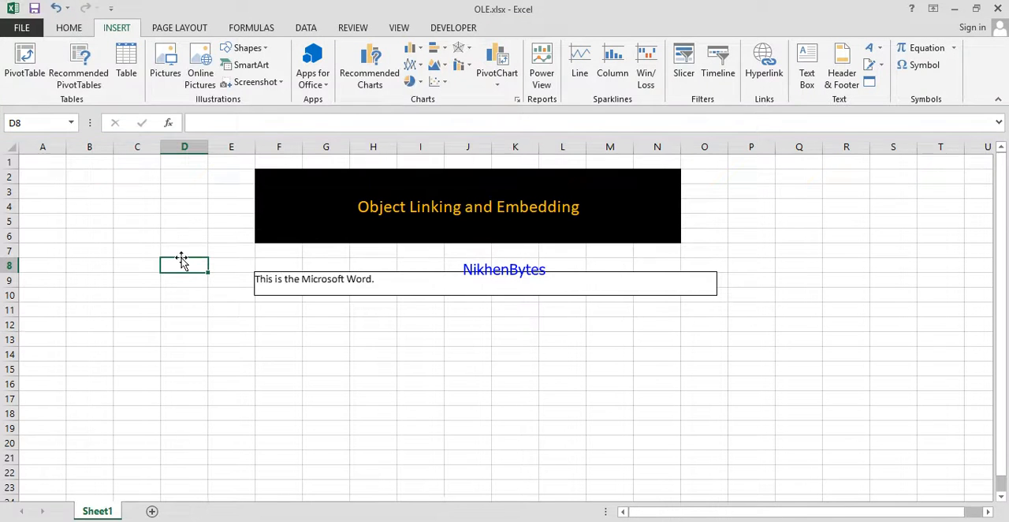
{"action": "double_click", "coordinate": [332, 285]}
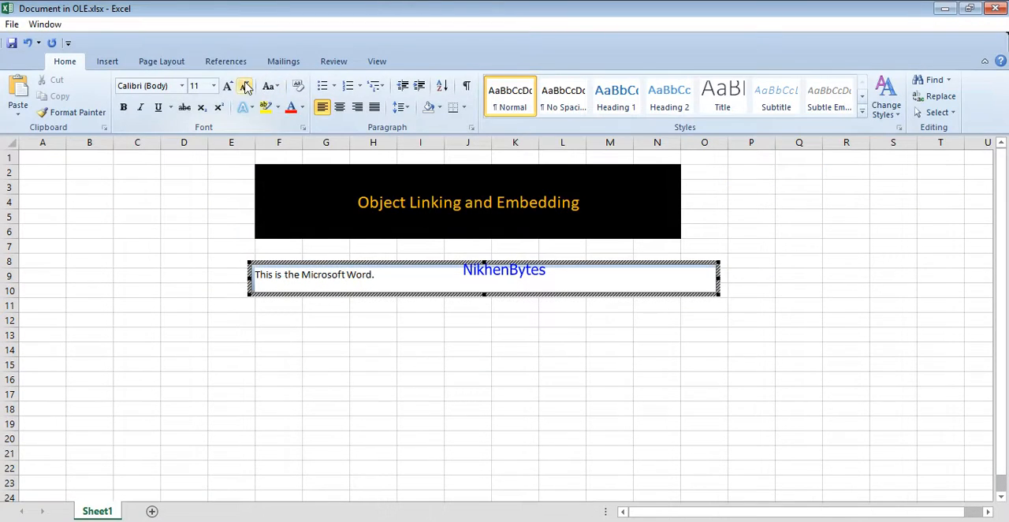
{"action": "left_click", "coordinate": [119, 259]}
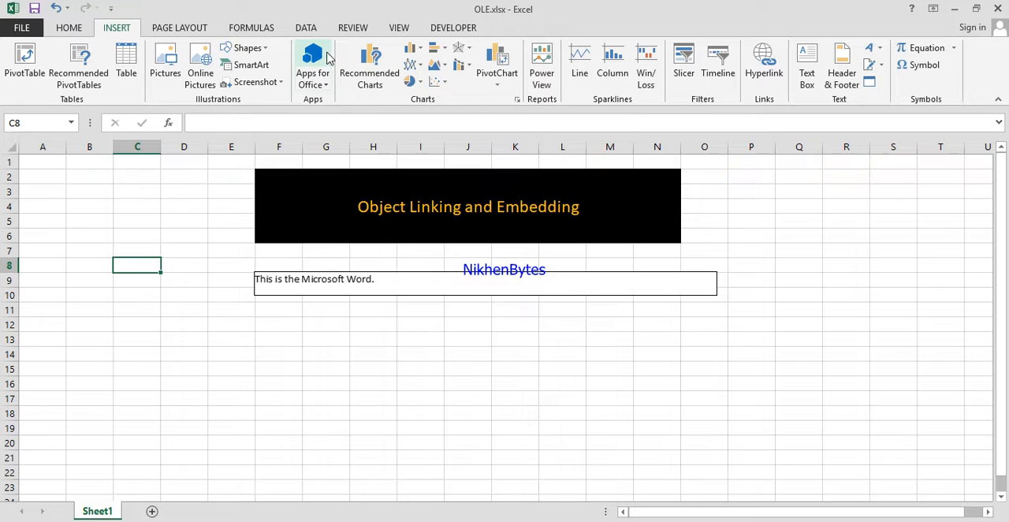
Resize the embedded Word object to about 3.92" wide and 0.95" high.
{"action": "left_click", "coordinate": [363, 273]}
{"action": "left_click_drag", "start_coordinate": [716, 284], "coordinate": [527, 300]}
{"action": "left_click_drag", "start_coordinate": [393, 295], "coordinate": [390, 340]}
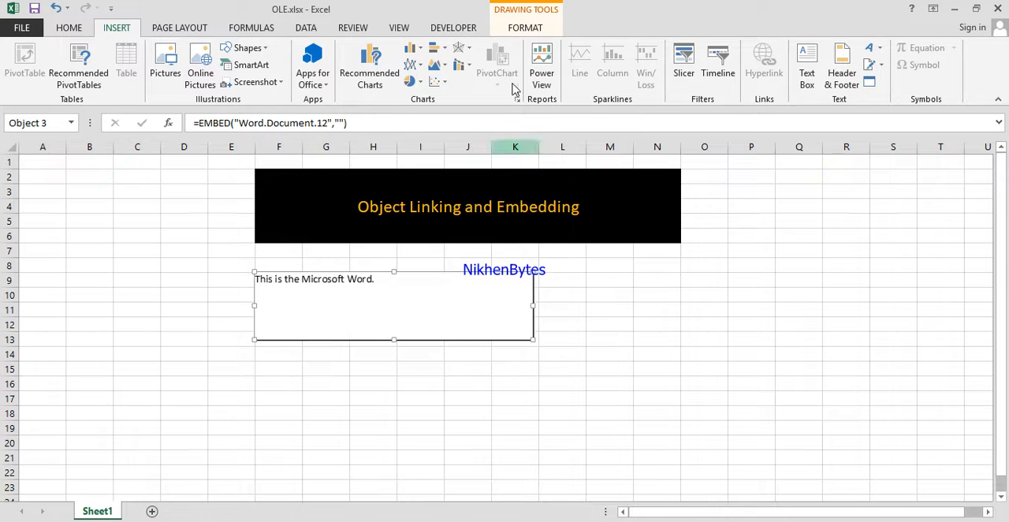
Fill the embedded Word object with orange, then shrink it and place it in columns A to D beside the title banner.
{"action": "left_click", "coordinate": [523, 32]}
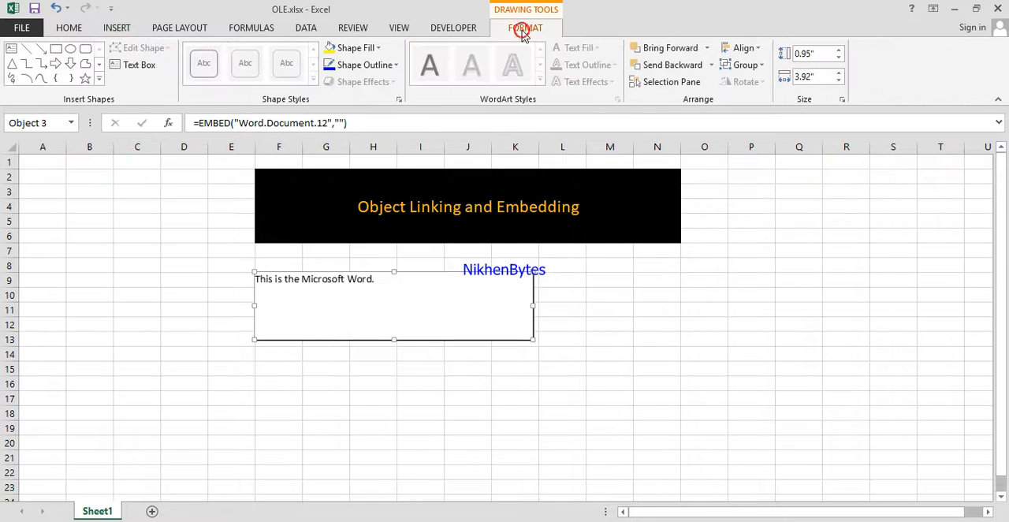
{"action": "left_click", "coordinate": [378, 49]}
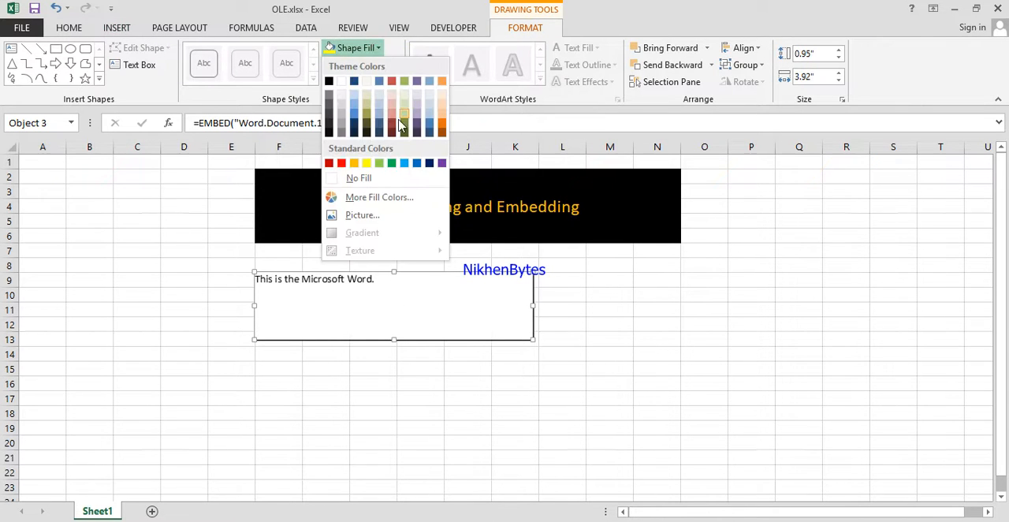
{"action": "left_click", "coordinate": [442, 128]}
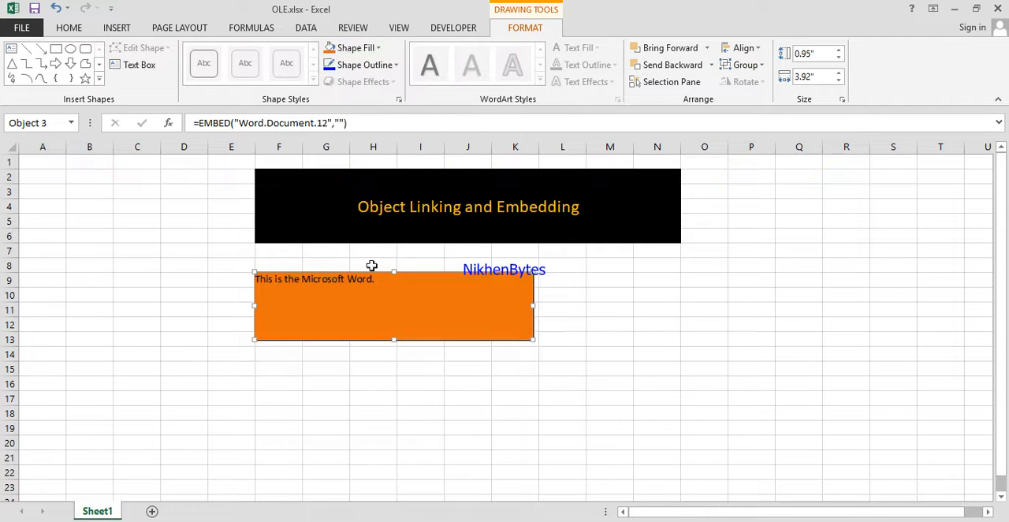
{"action": "left_click_drag", "start_coordinate": [530, 340], "coordinate": [170, 177]}
{"action": "left_click", "coordinate": [226, 267]}
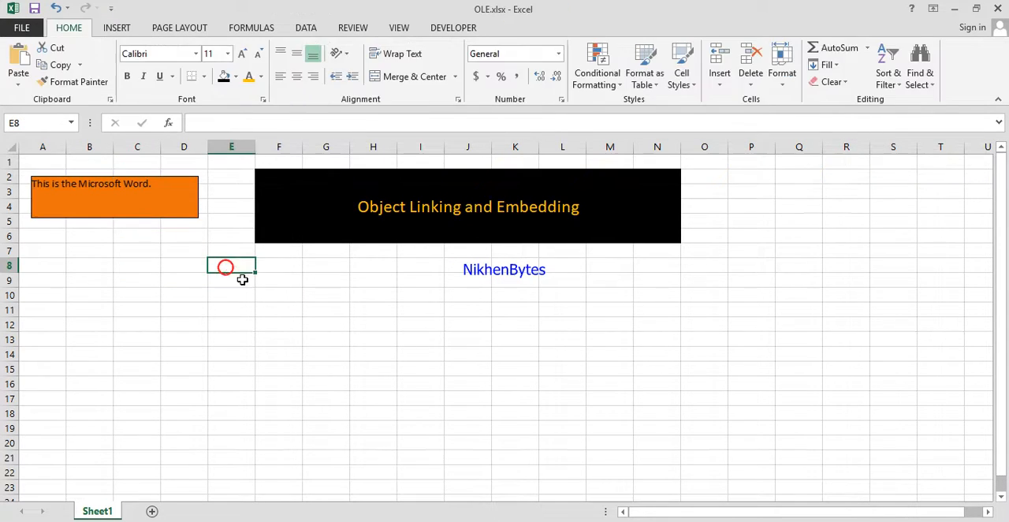
Close the workbook and reopen OLE.xlsx from the Excel-Videos folder.
{"action": "left_click", "coordinate": [999, 8]}
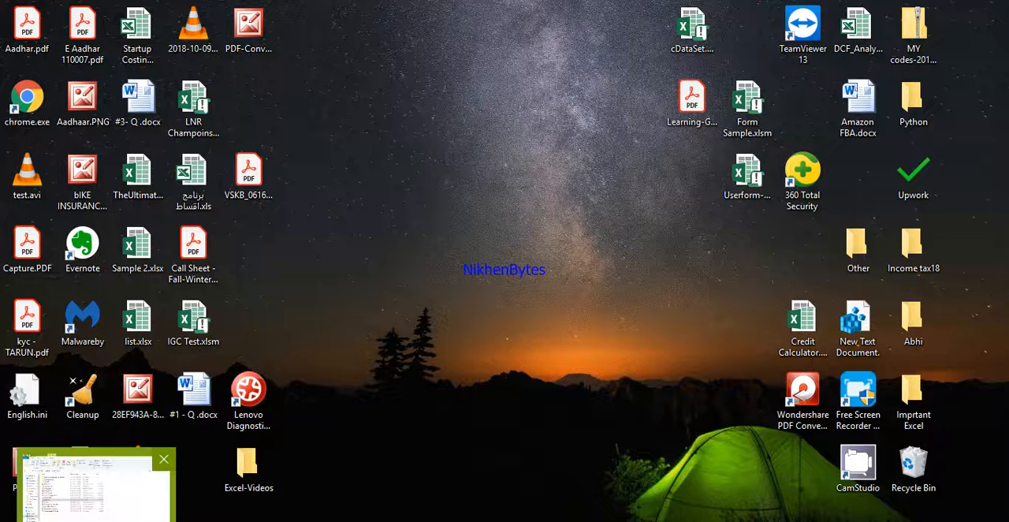
{"action": "left_click", "coordinate": [97, 520]}
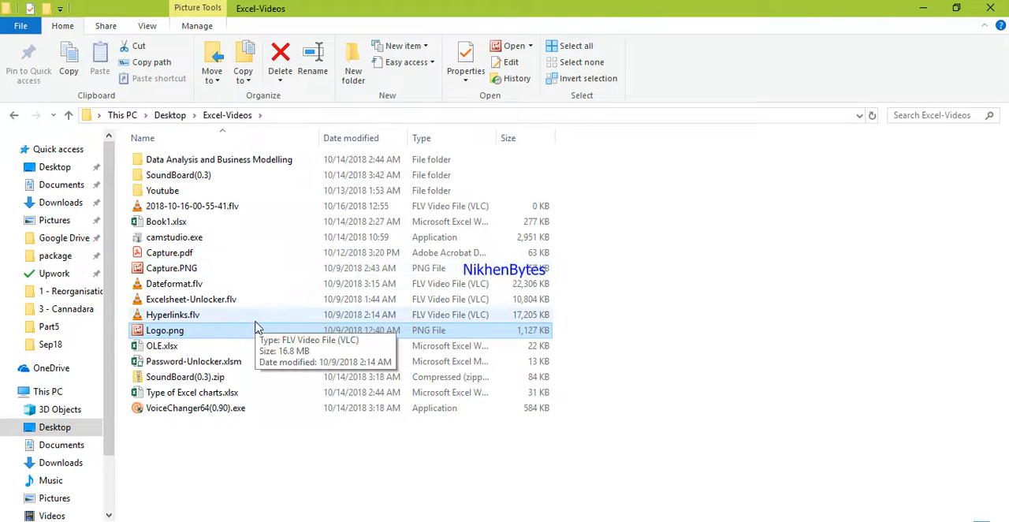
{"action": "double_click", "coordinate": [219, 347]}
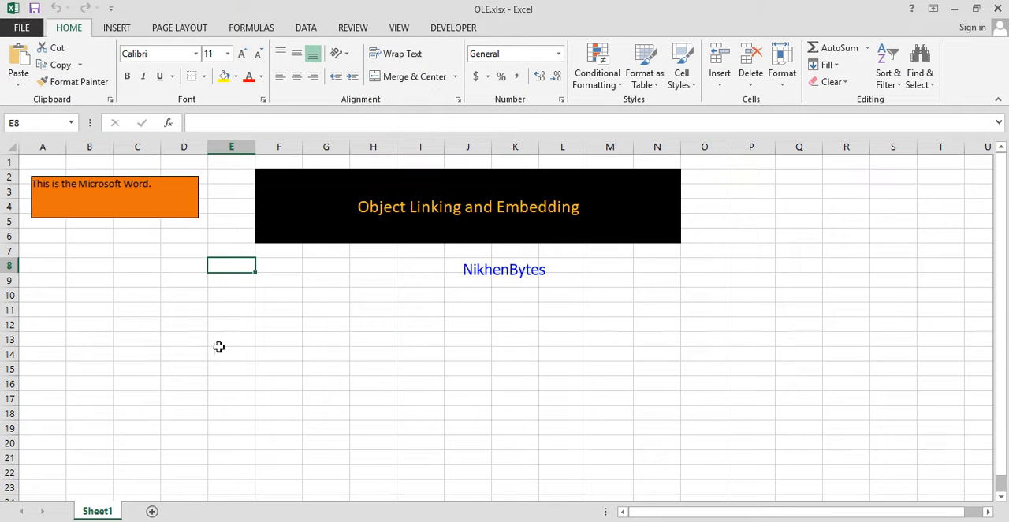
Add the line "This is my Word window" below the existing text in the orange embedded Word document.
{"action": "left_click", "coordinate": [163, 204]}
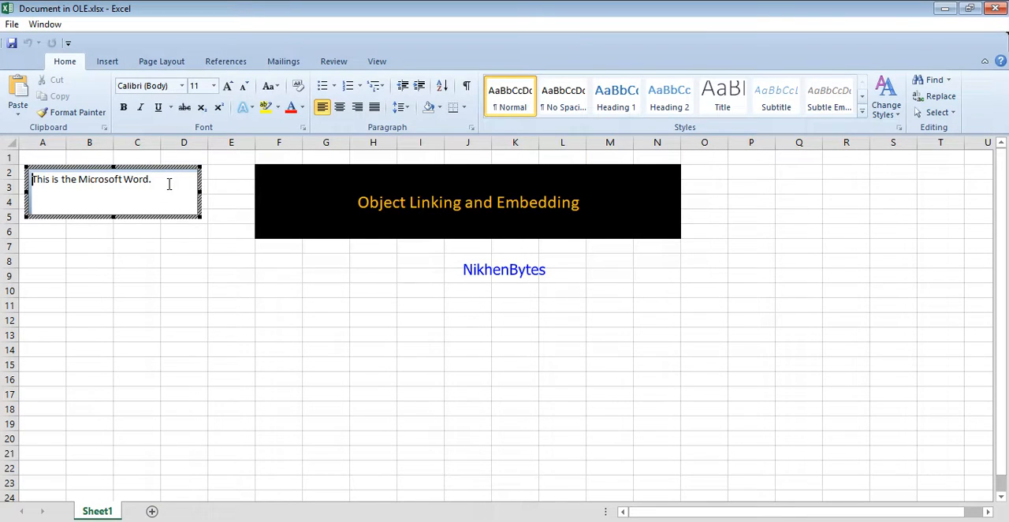
{"action": "left_click", "coordinate": [168, 184]}
{"action": "key", "text": "Return"}
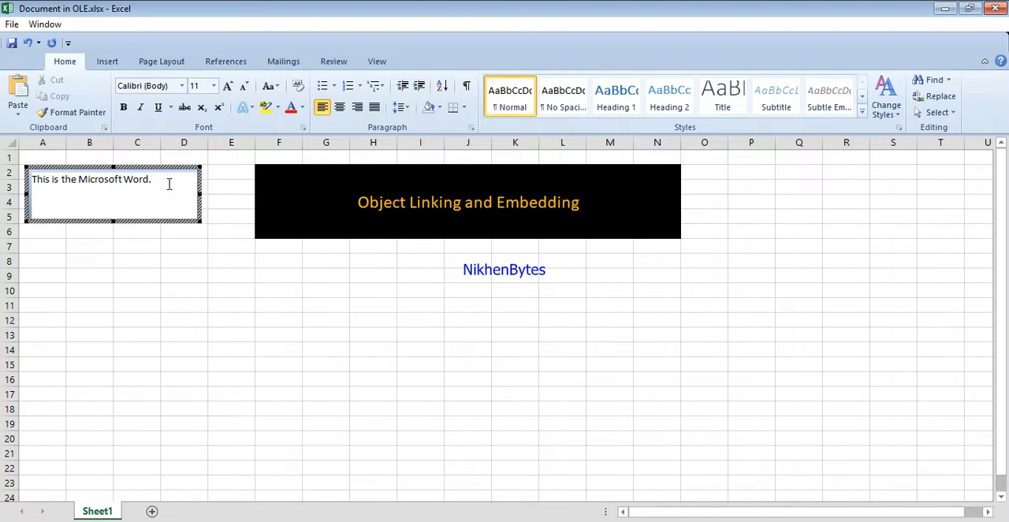
{"action": "type", "text": "This is my Word window"}
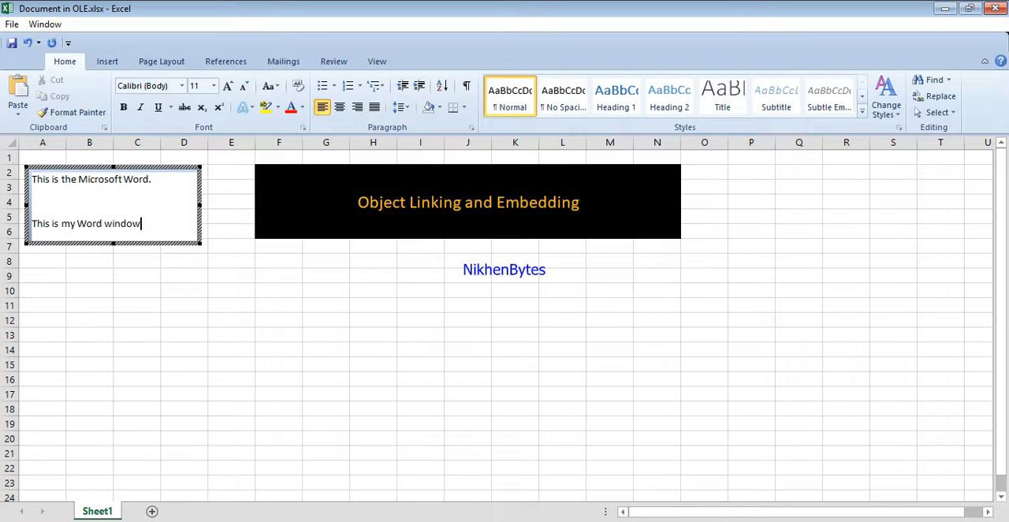
{"action": "left_click", "coordinate": [335, 264]}
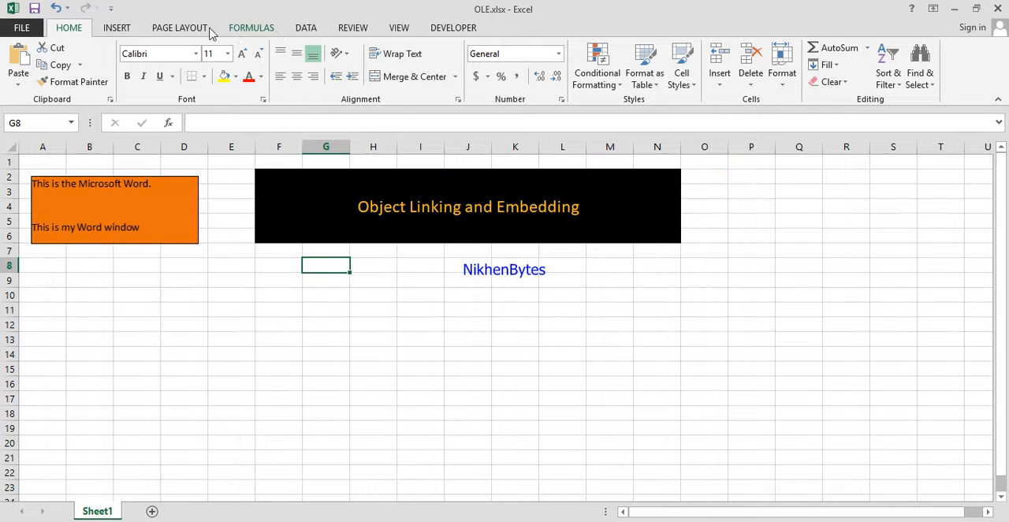
Embed a new Microsoft Word Document displayed as an icon at cell G8, containing the text "This is my test icon word file.".
{"action": "left_click", "coordinate": [119, 29]}
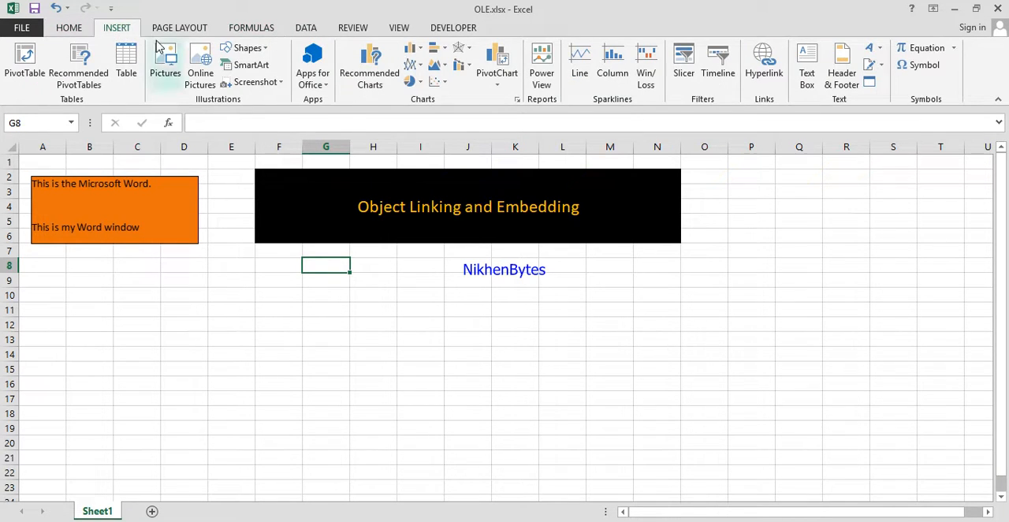
{"action": "left_click", "coordinate": [870, 83]}
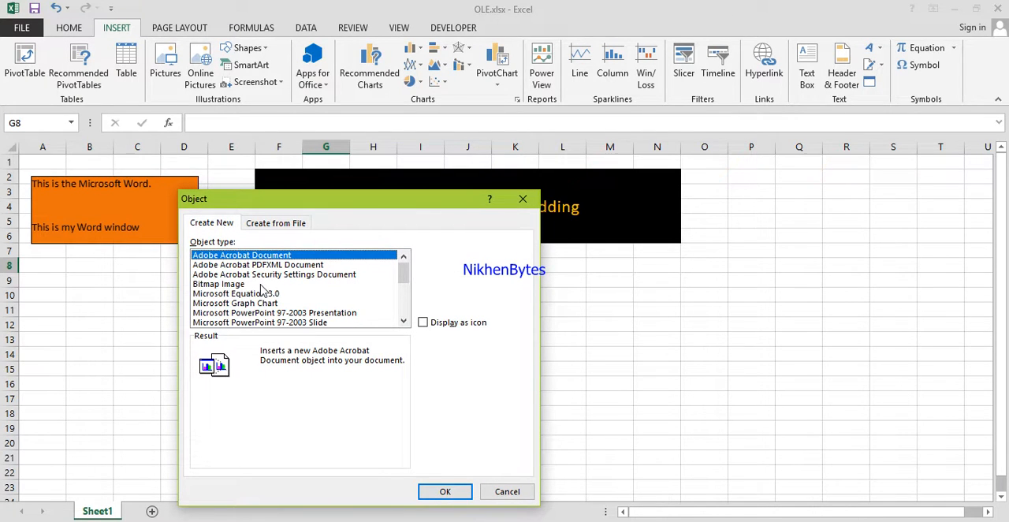
{"action": "left_click_drag", "start_coordinate": [406, 281], "coordinate": [405, 315]}
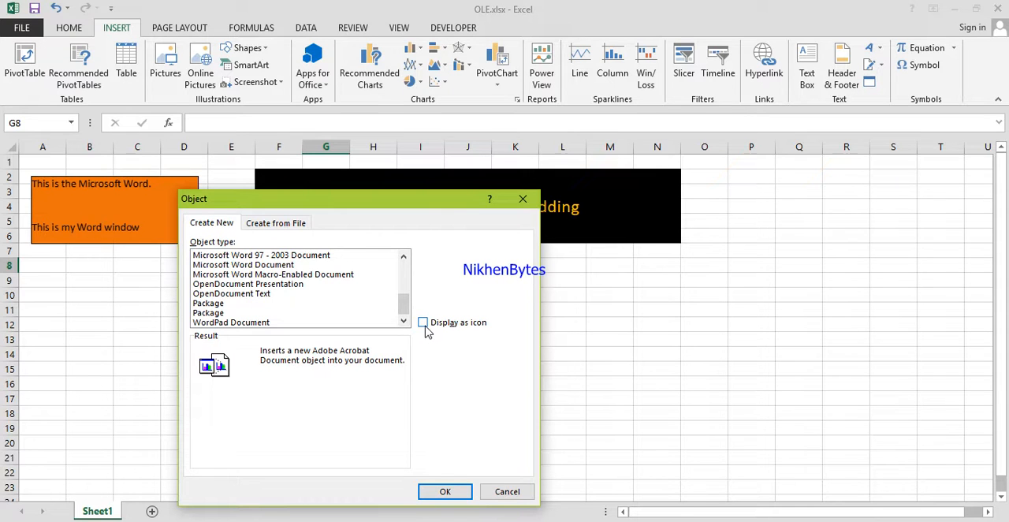
{"action": "left_click", "coordinate": [424, 328]}
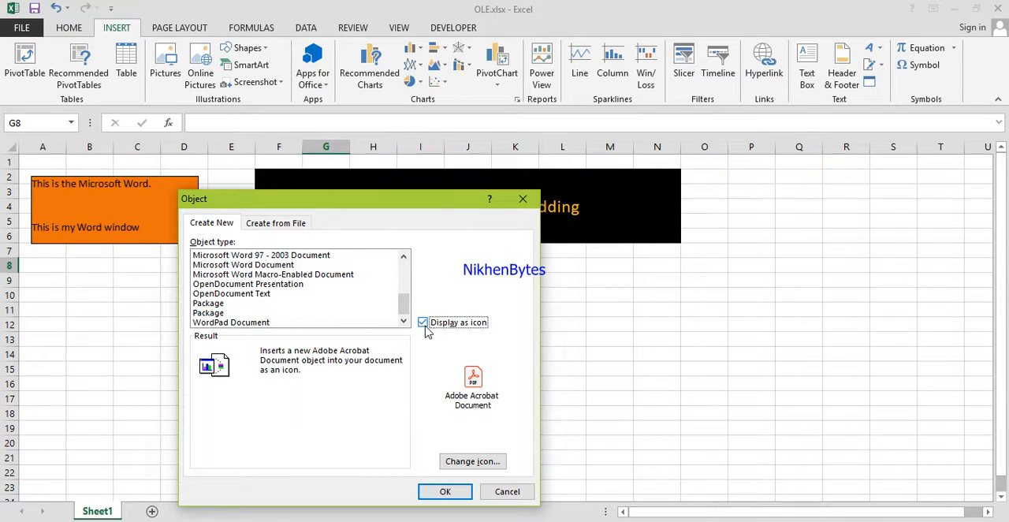
{"action": "scroll", "coordinate": [408, 309], "scroll_direction": "up", "scroll_amount": 1}
{"action": "left_click", "coordinate": [302, 294]}
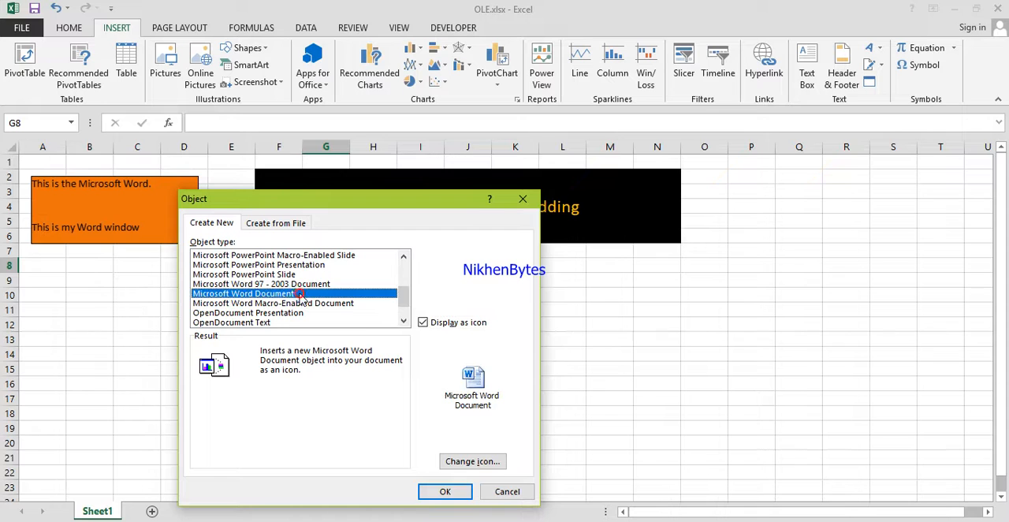
{"action": "left_click", "coordinate": [445, 493]}
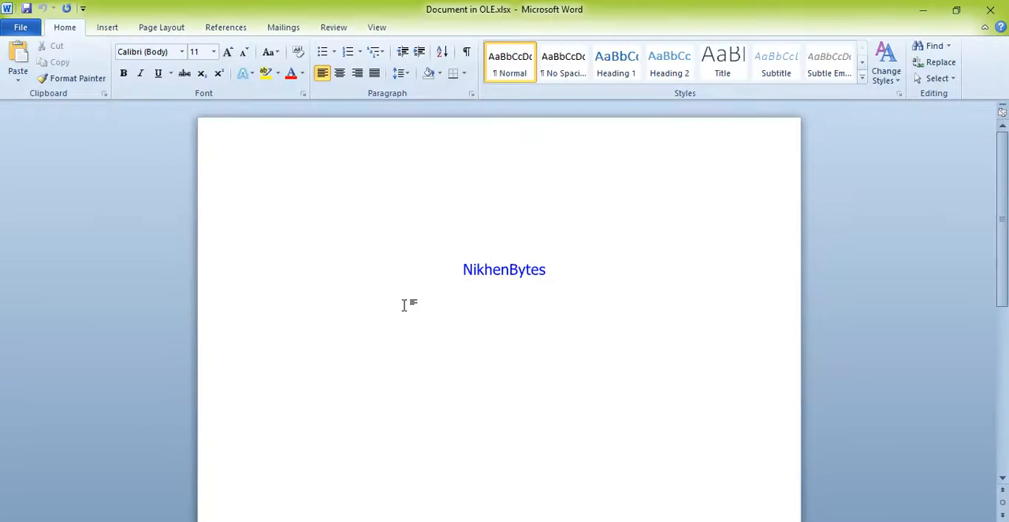
{"action": "type", "text": "This is my test icon word file."}
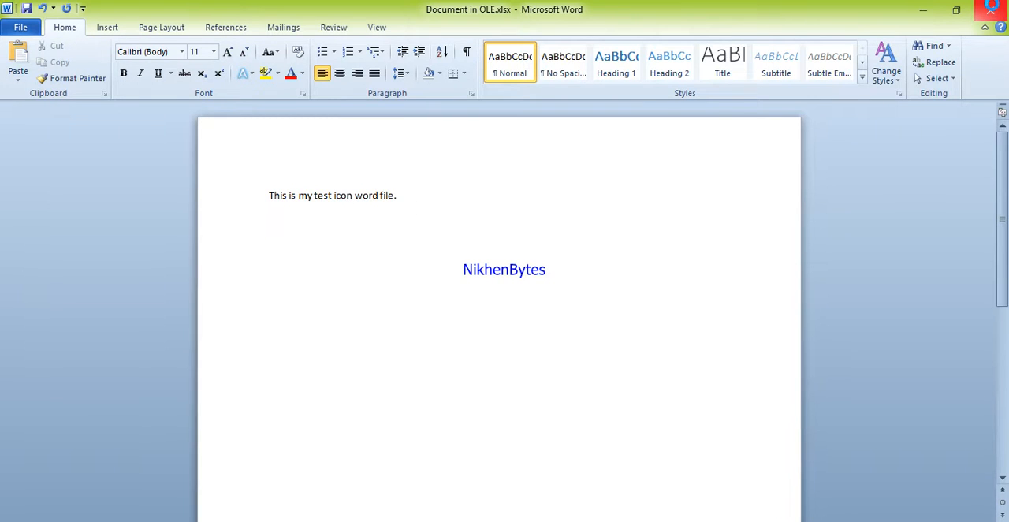
{"action": "left_click", "coordinate": [993, 9]}
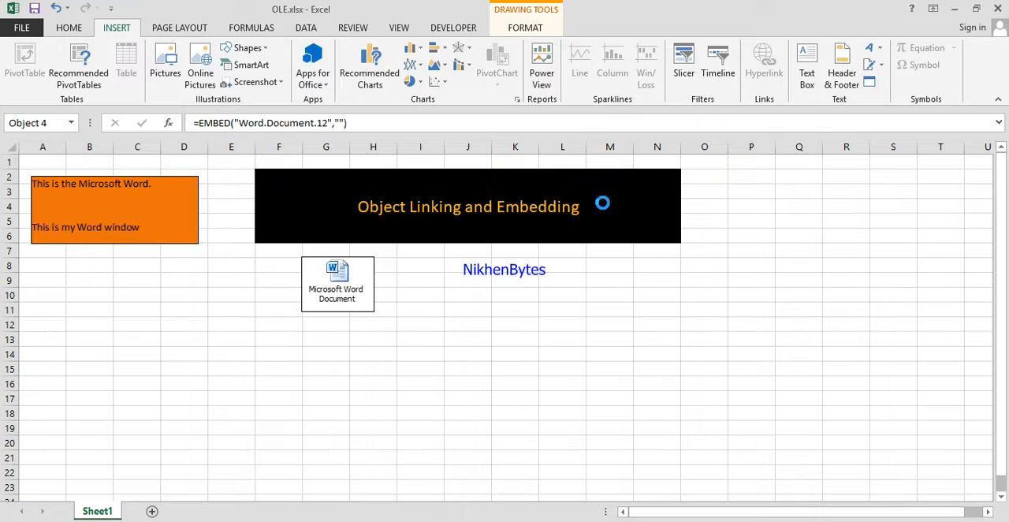
Move the Word document icon below the orange object, into columns A and B at rows 8 to 12.
{"action": "left_click", "coordinate": [336, 340]}
{"action": "mouse_move", "coordinate": [335, 292]}
{"action": "left_mouse_down"}
{"action": "mouse_move", "coordinate": [109, 308]}
{"action": "mouse_move", "coordinate": [99, 323]}
{"action": "left_mouse_up"}
{"action": "left_click", "coordinate": [149, 354]}
Open the document behind the Word icon to check its text, then close it and return to the sheet.
{"action": "left_click", "coordinate": [90, 296]}
{"action": "double_click", "coordinate": [90, 296]}
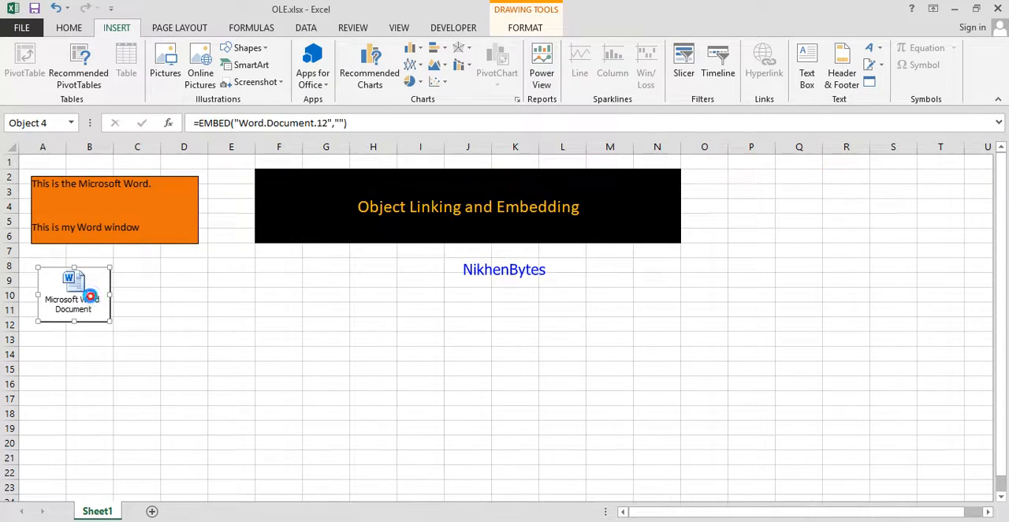
{"action": "left_click", "coordinate": [403, 208]}
{"action": "left_click", "coordinate": [995, 17]}
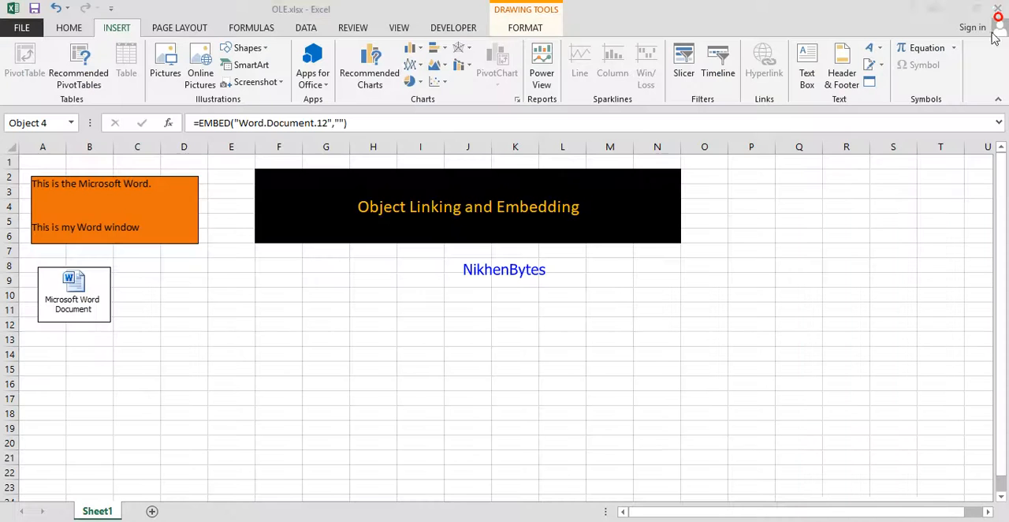
{"action": "left_click", "coordinate": [134, 317]}
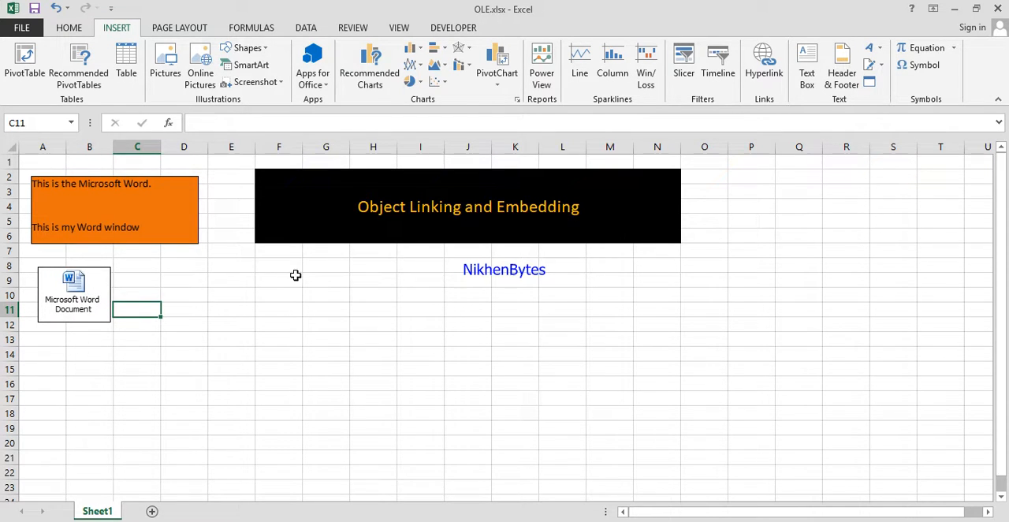
Embed the existing file Lookup - Multiple.xlsx from the Desktop folder Imprtant Excel as visible content at cell G9.
{"action": "left_click", "coordinate": [325, 278]}
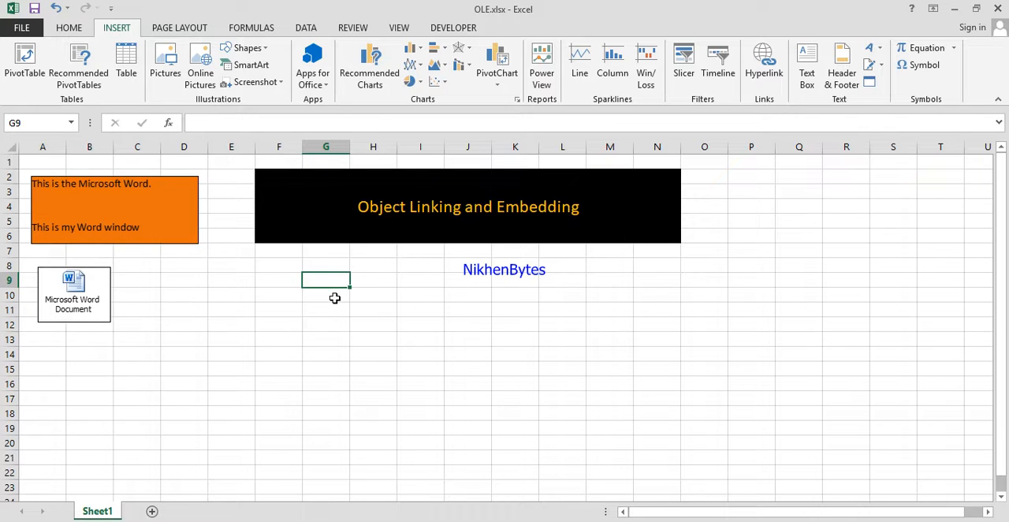
{"action": "left_click", "coordinate": [869, 84]}
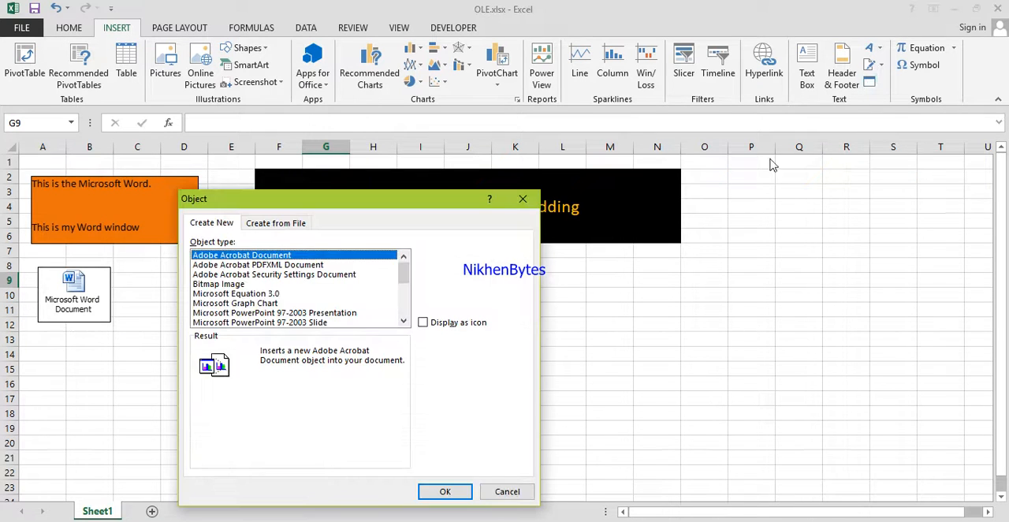
{"action": "left_click", "coordinate": [295, 223]}
{"action": "left_click", "coordinate": [444, 258]}
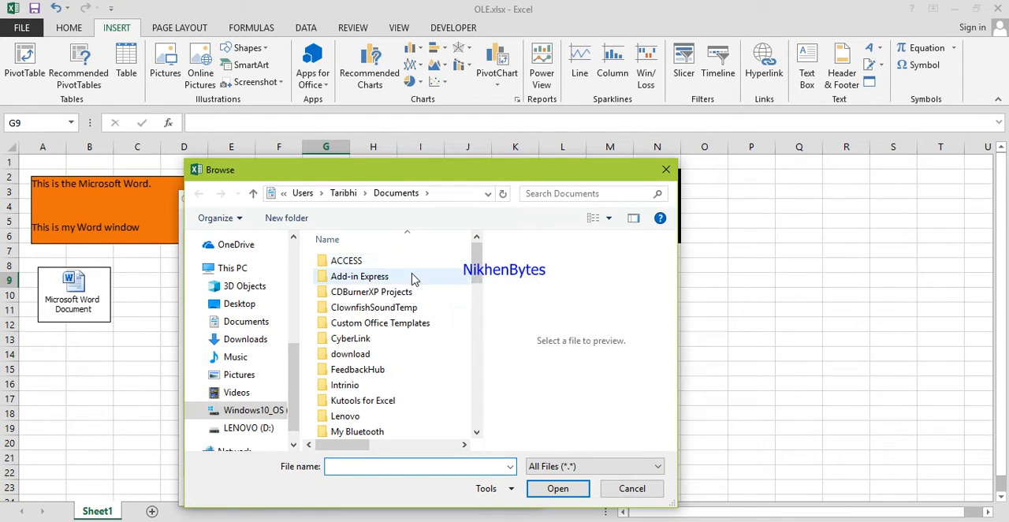
{"action": "left_click_drag", "start_coordinate": [299, 369], "coordinate": [302, 259]}
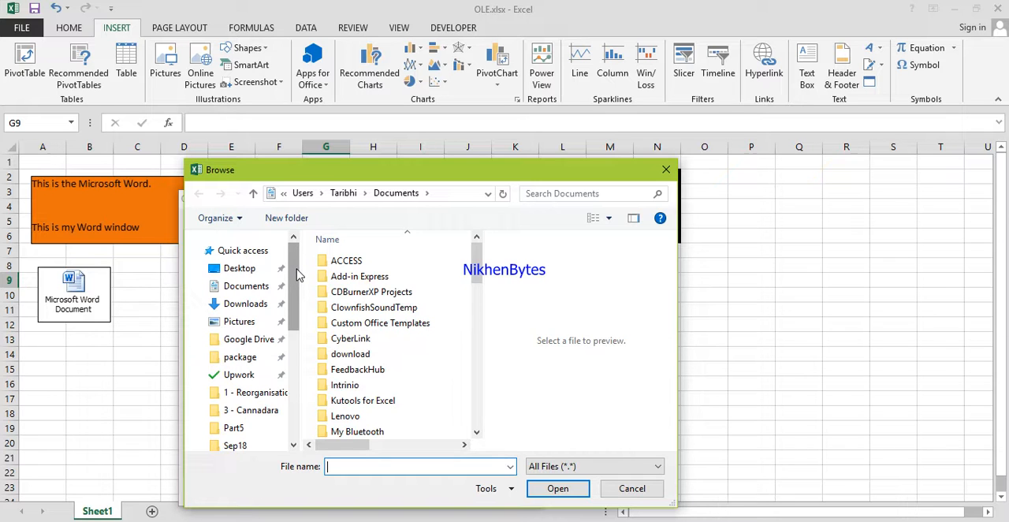
{"action": "mouse_move", "coordinate": [295, 277]}
{"action": "left_mouse_down"}
{"action": "mouse_move", "coordinate": [295, 317]}
{"action": "mouse_move", "coordinate": [298, 271]}
{"action": "mouse_move", "coordinate": [295, 310]}
{"action": "mouse_move", "coordinate": [293, 282]}
{"action": "left_mouse_up"}
{"action": "left_click", "coordinate": [245, 240]}
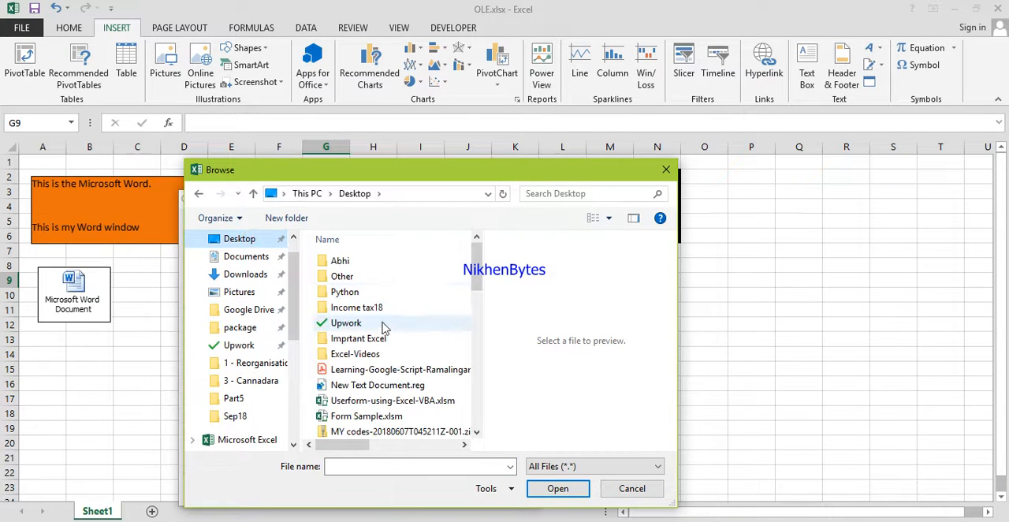
{"action": "double_click", "coordinate": [376, 344]}
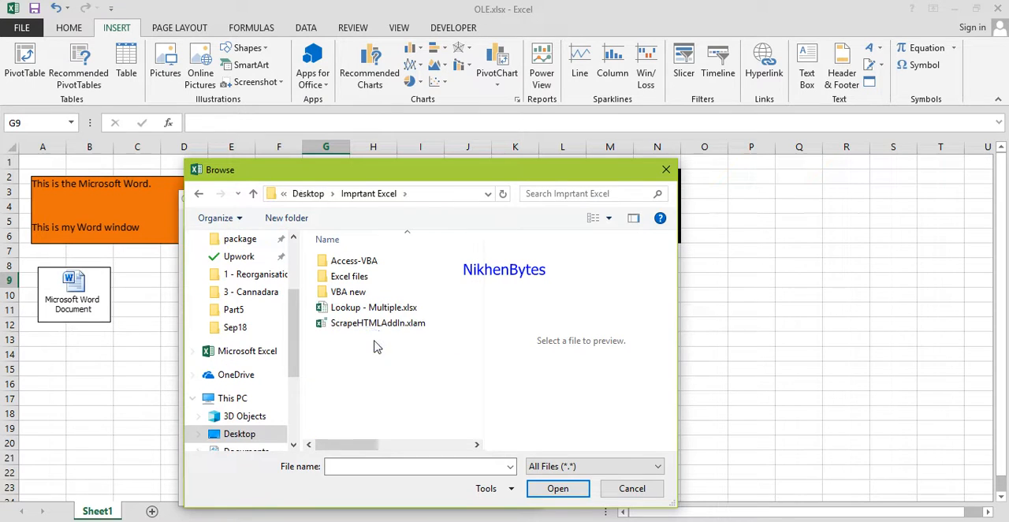
{"action": "double_click", "coordinate": [397, 307]}
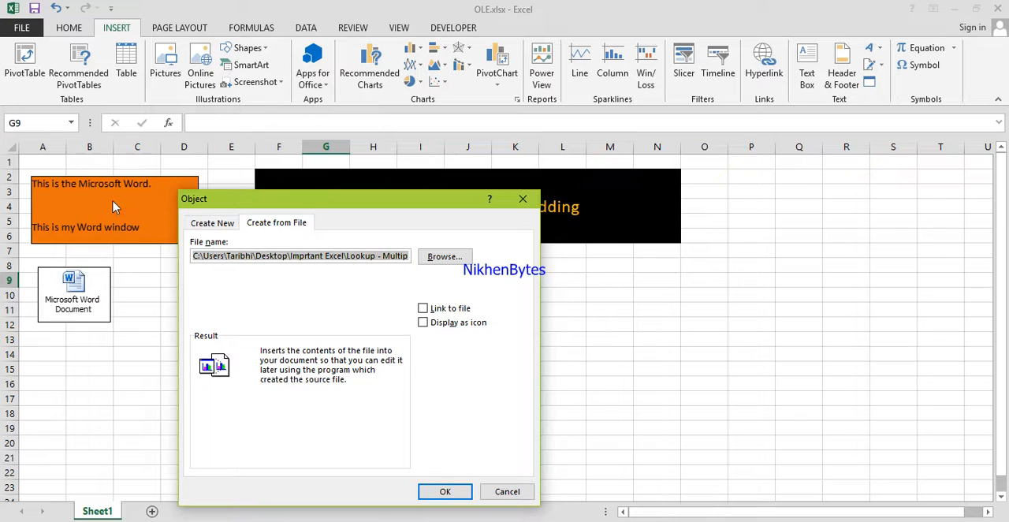
{"action": "left_click", "coordinate": [444, 489]}
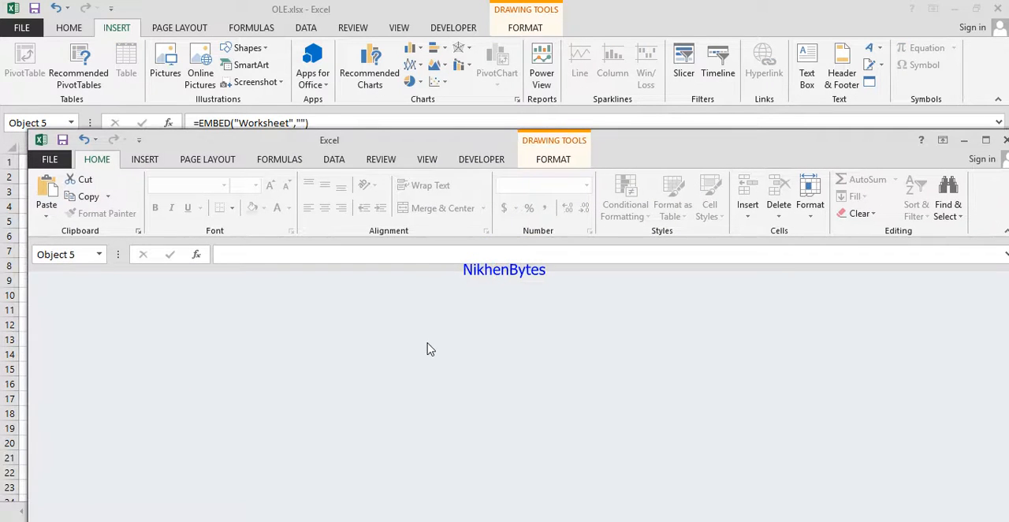
Close the separate blank Excel window covering the OLE.xlsx sheet.
{"action": "left_click_drag", "start_coordinate": [839, 129], "coordinate": [743, 95]}
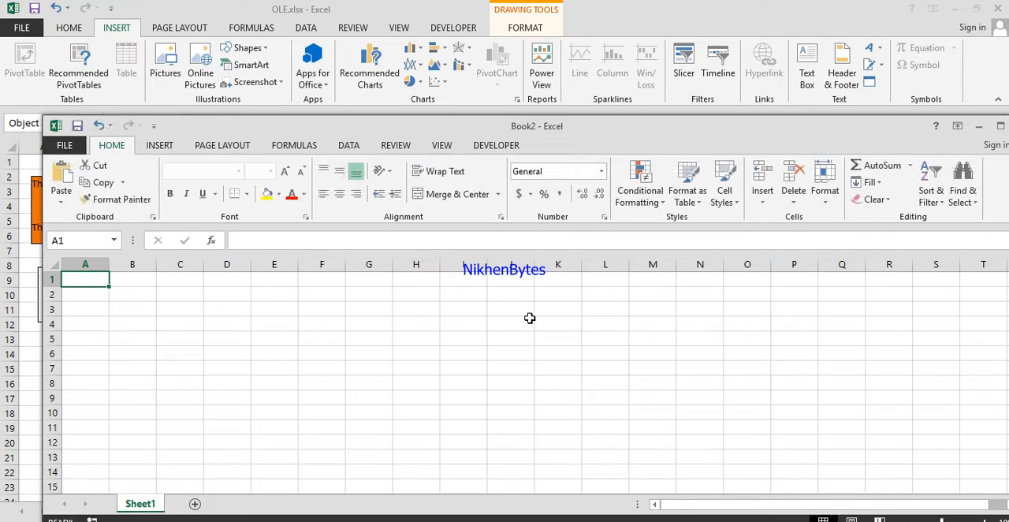
{"action": "left_click_drag", "start_coordinate": [895, 131], "coordinate": [785, 133]}
{"action": "left_click", "coordinate": [912, 132]}
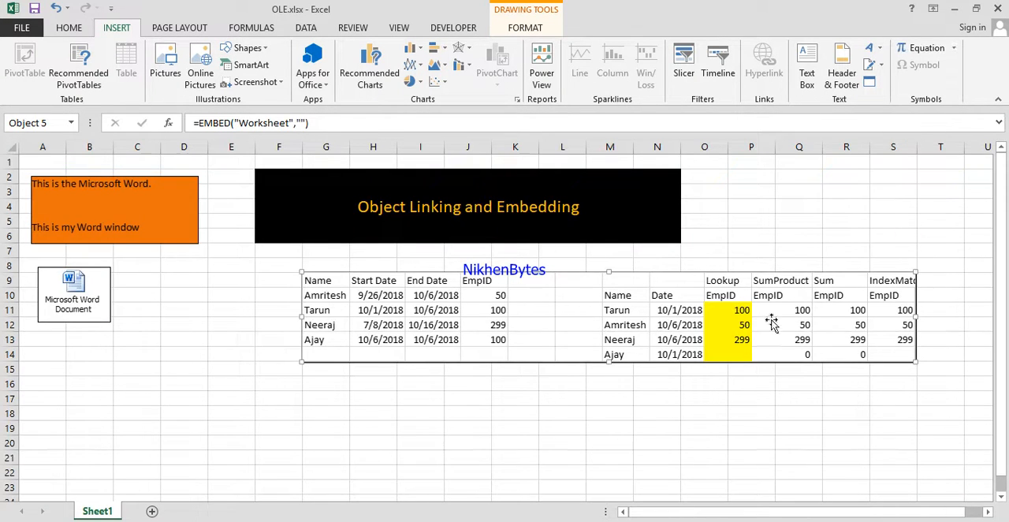
Open the embedded worksheet in its own window to check its contents, and close that window.
{"action": "double_click", "coordinate": [585, 314]}
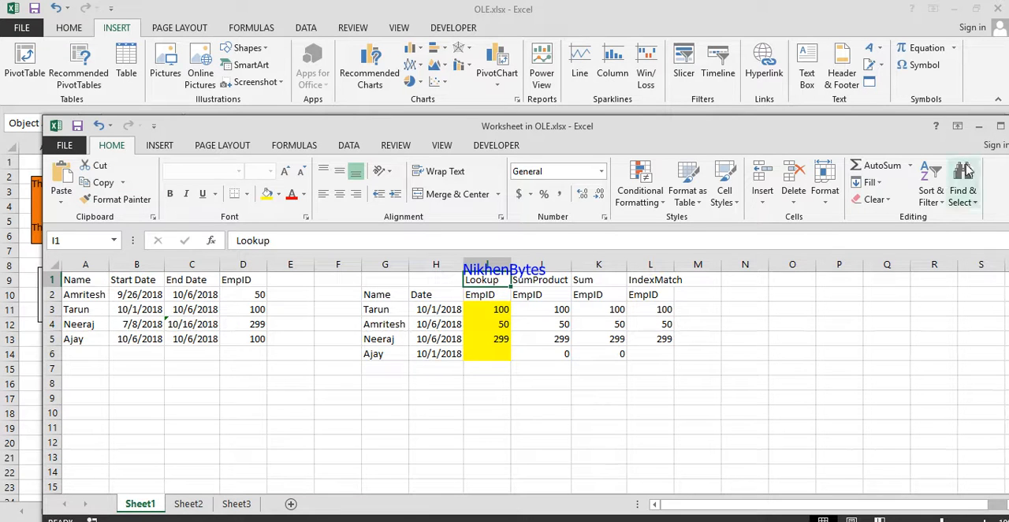
{"action": "left_click_drag", "start_coordinate": [876, 130], "coordinate": [772, 131]}
{"action": "left_click", "coordinate": [919, 128]}
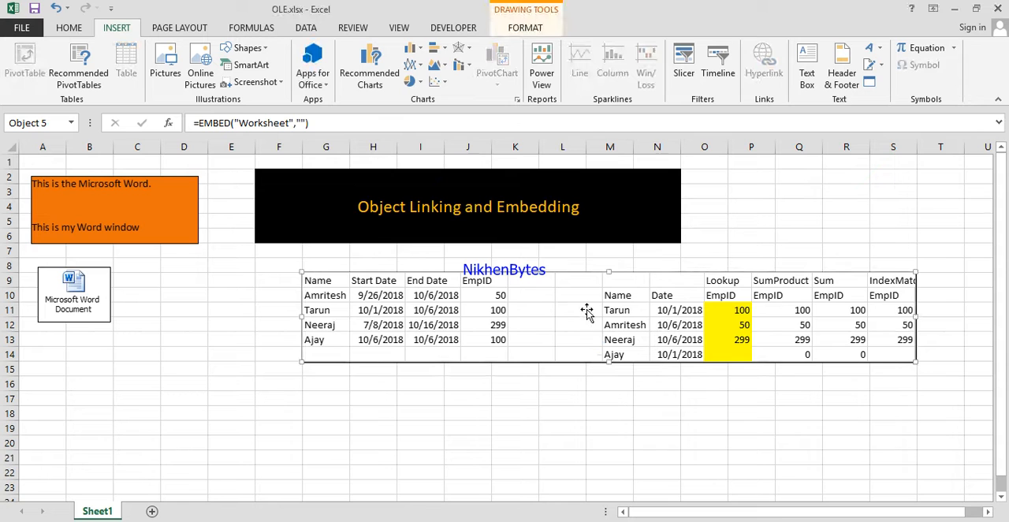
Move the embedded worksheet up to columns E to R at rows 8 to 13, and minimize the separate Excel window.
{"action": "left_click", "coordinate": [586, 309]}
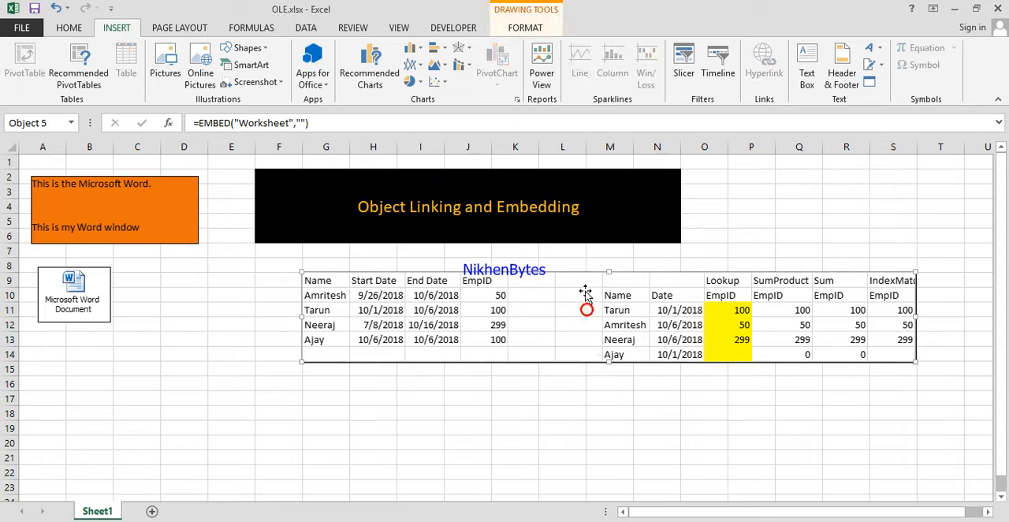
{"action": "left_click_drag", "start_coordinate": [585, 289], "coordinate": [507, 259]}
{"action": "double_click", "coordinate": [473, 305]}
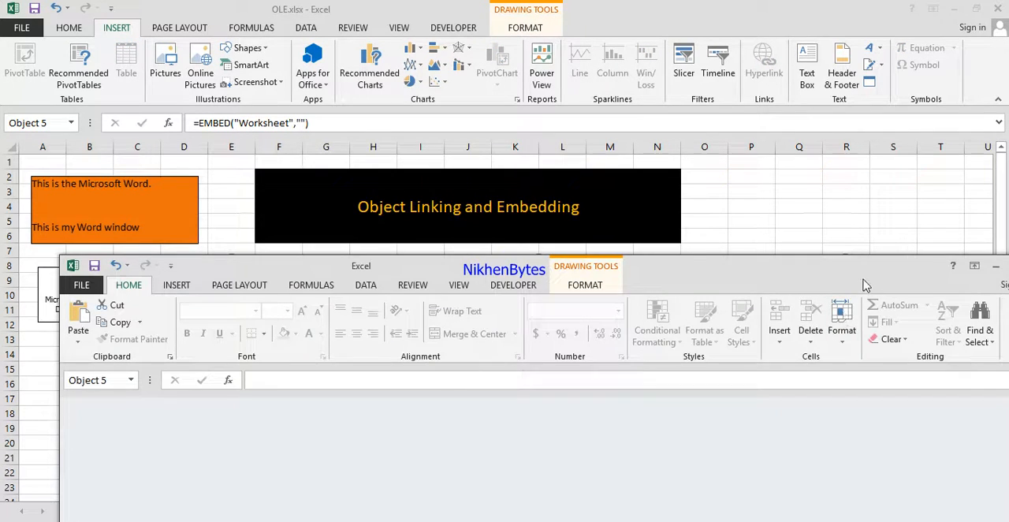
{"action": "left_click", "coordinate": [911, 255]}
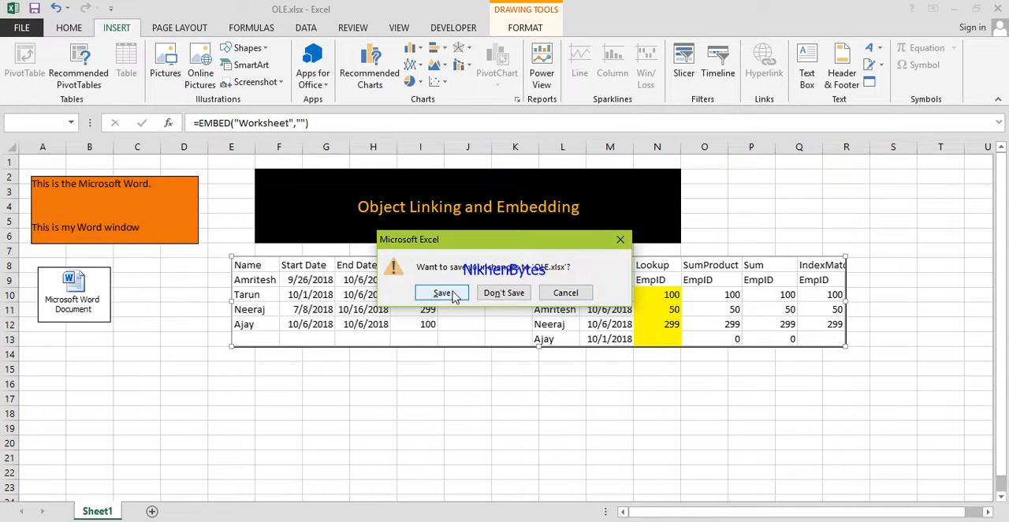
{"action": "left_click", "coordinate": [560, 294]}
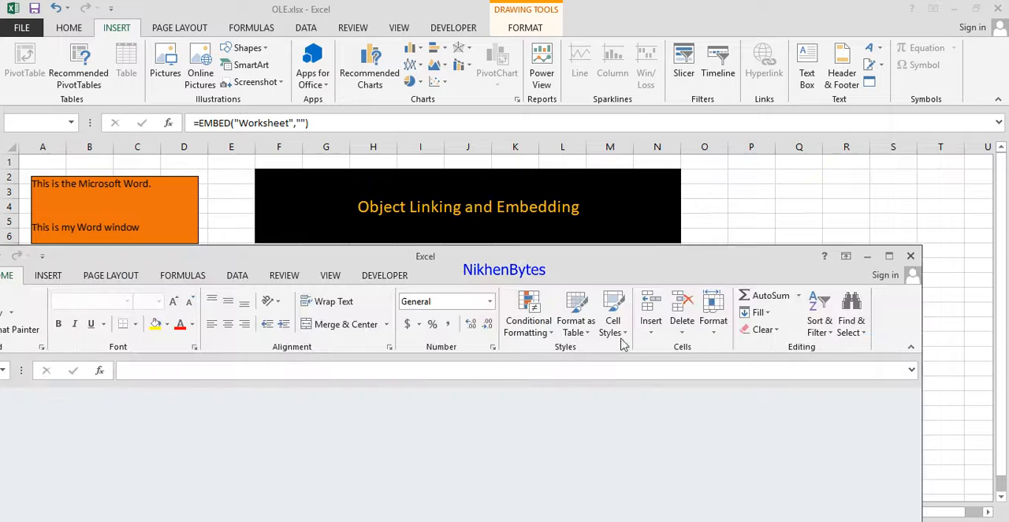
{"action": "left_click", "coordinate": [868, 255]}
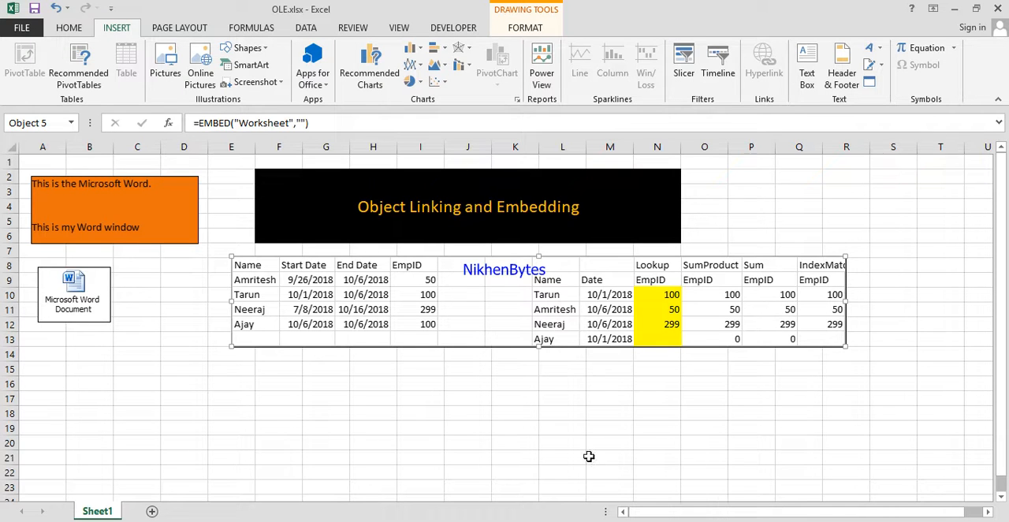
Embed the existing file Lookup - Multiple.xlsx from the Imprtant Excel folder again, displayed as an icon.
{"action": "left_click", "coordinate": [872, 82]}
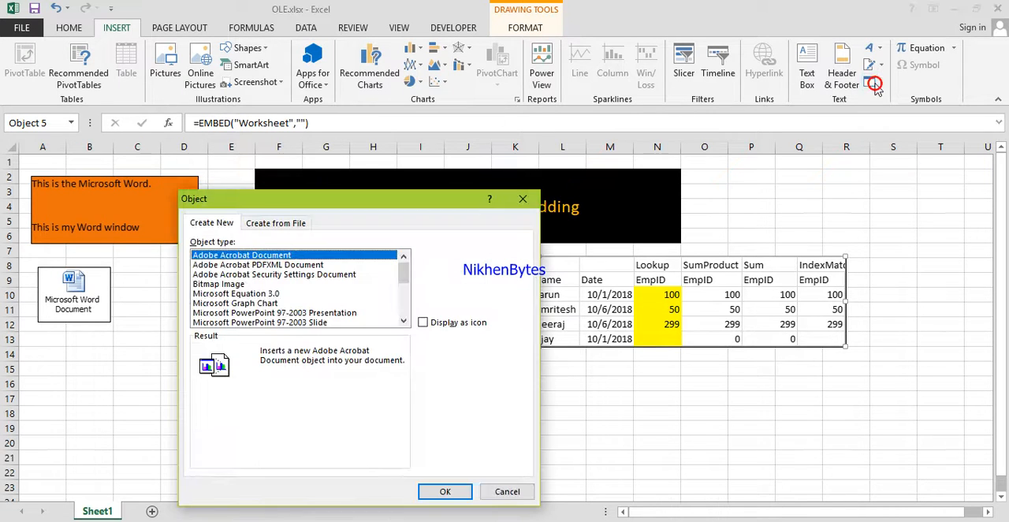
{"action": "left_click", "coordinate": [285, 223]}
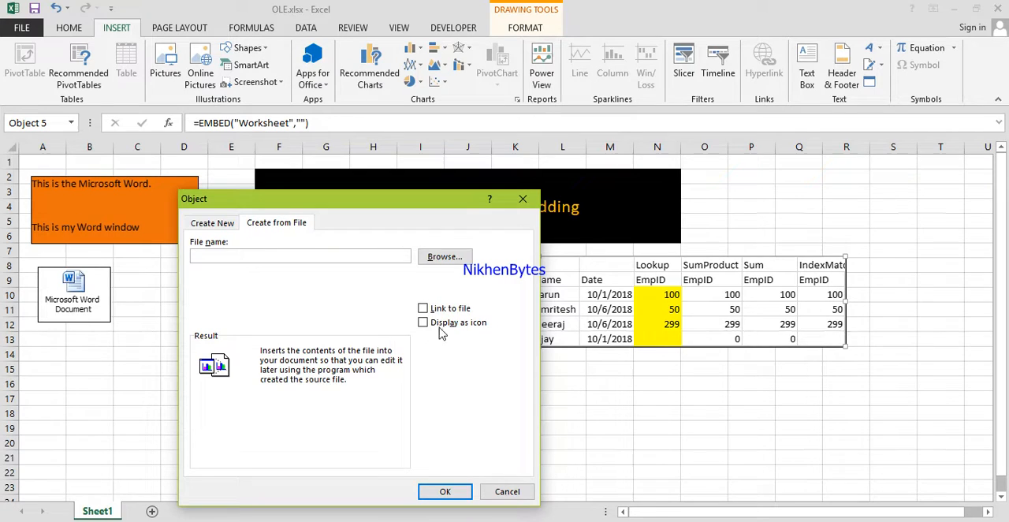
{"action": "left_click", "coordinate": [444, 258]}
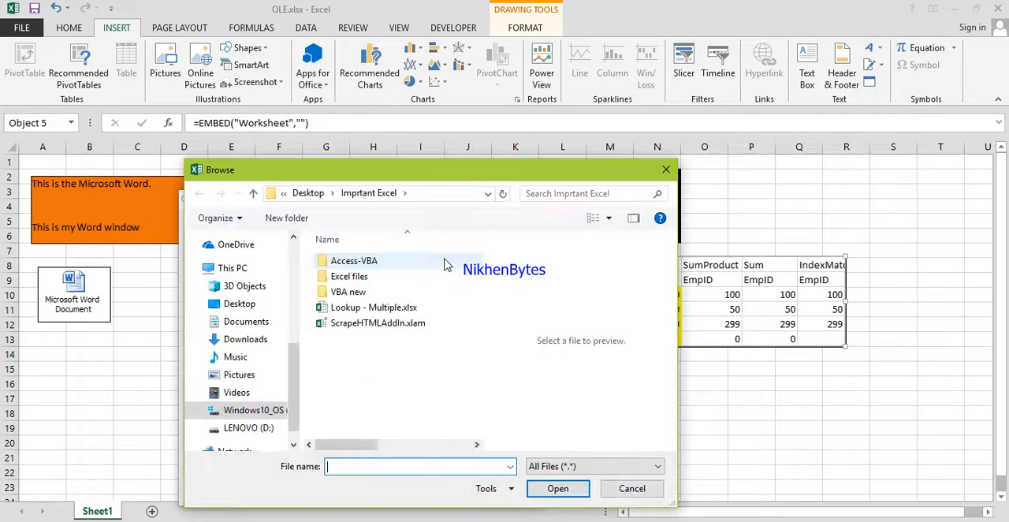
{"action": "left_click", "coordinate": [417, 309]}
{"action": "double_click", "coordinate": [416, 309]}
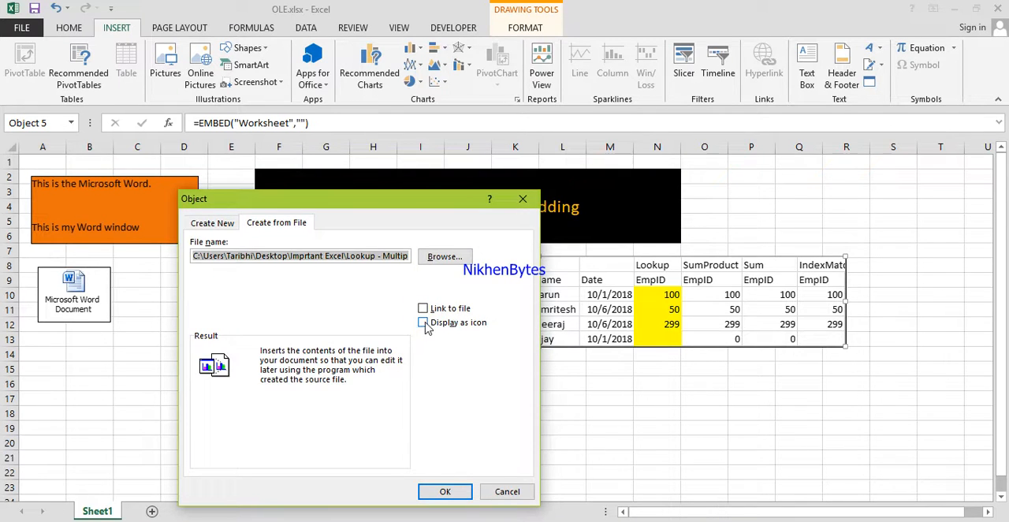
{"action": "left_click", "coordinate": [424, 323]}
{"action": "left_click", "coordinate": [446, 490]}
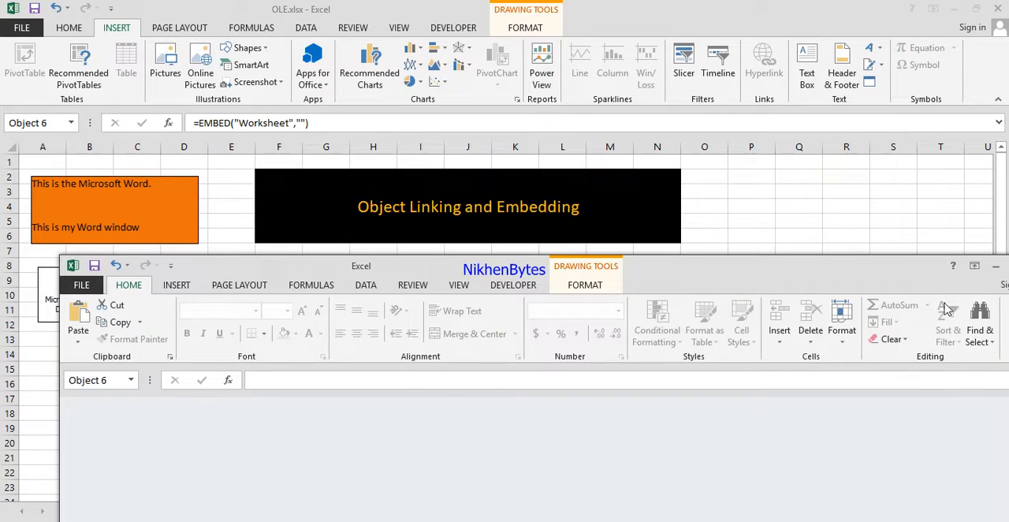
Minimize the extra Excel window and move the new Excel icon below the Word icon, at rows 14 to 17.
{"action": "left_click", "coordinate": [998, 270]}
{"action": "left_click_drag", "start_coordinate": [357, 307], "coordinate": [130, 370]}
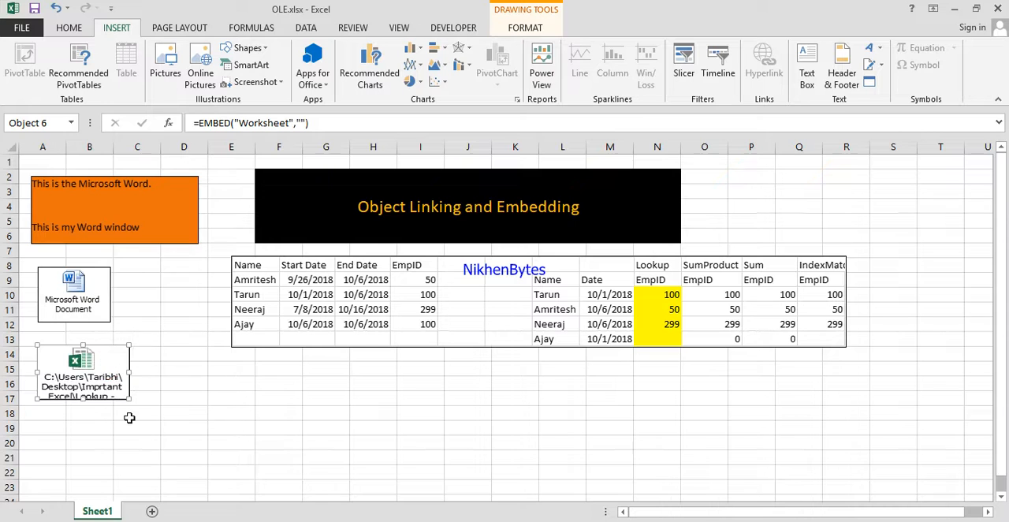
{"action": "left_click", "coordinate": [184, 397]}
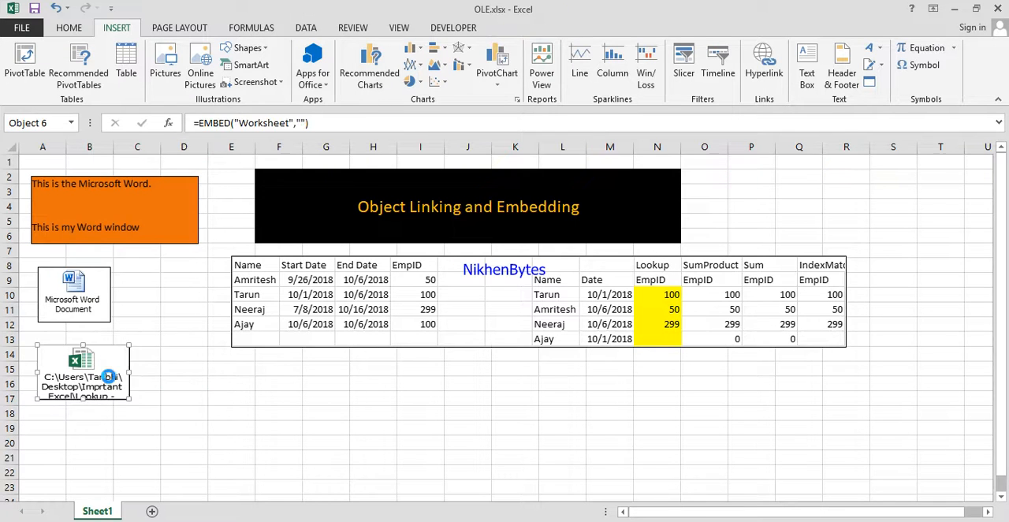
Open the workbook behind the Excel icon to check its data, and close its window.
{"action": "double_click", "coordinate": [109, 384]}
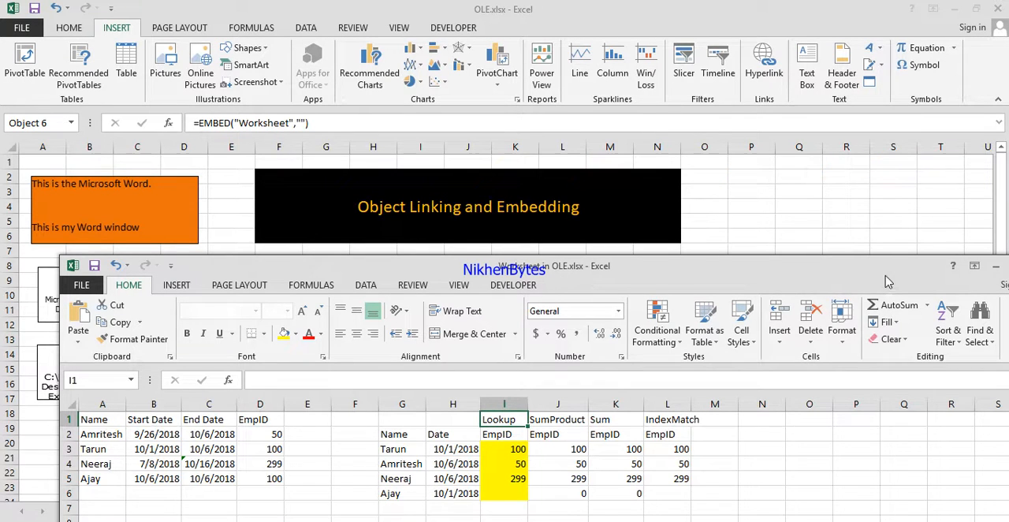
{"action": "left_click_drag", "start_coordinate": [887, 282], "coordinate": [797, 283]}
{"action": "left_click", "coordinate": [949, 268]}
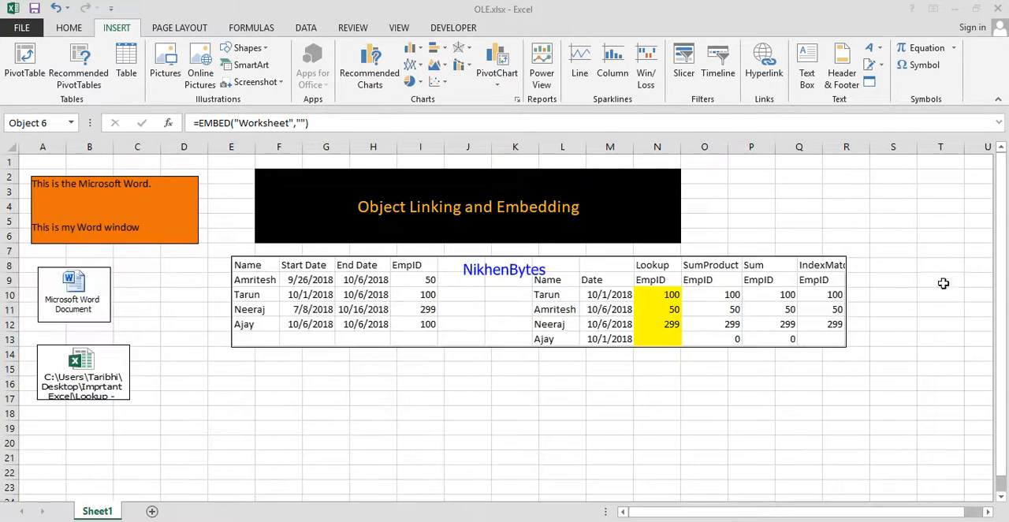
Insert Lookup - Multiple.xlsx from file at cell F15 as visible content linked to its source file.
{"action": "left_click", "coordinate": [277, 369]}
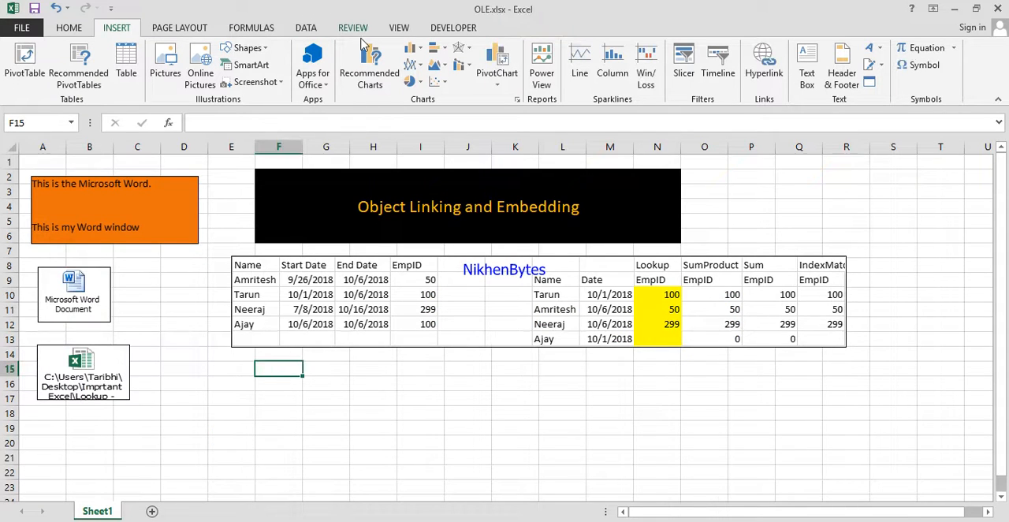
{"action": "left_click", "coordinate": [876, 87]}
{"action": "left_click", "coordinate": [298, 221]}
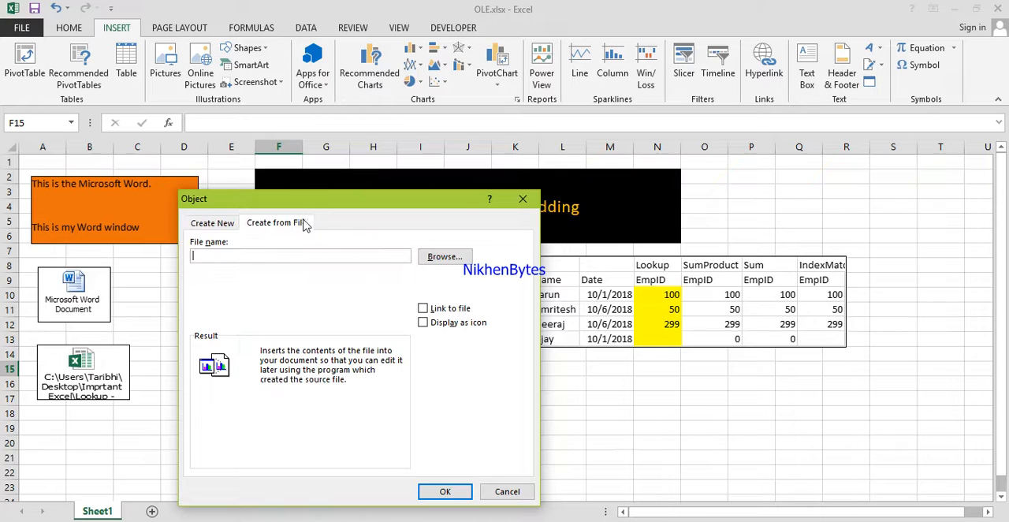
{"action": "left_click", "coordinate": [443, 256]}
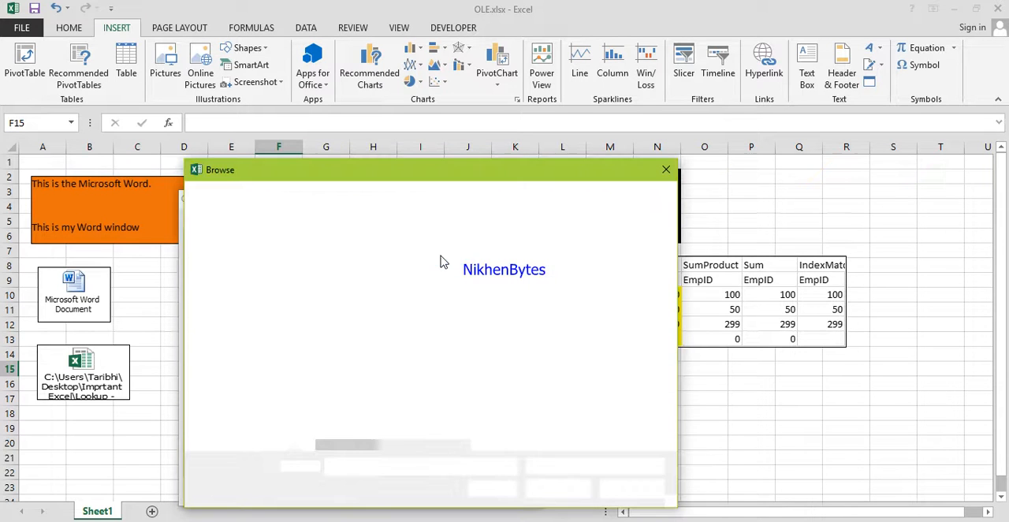
{"action": "double_click", "coordinate": [411, 310]}
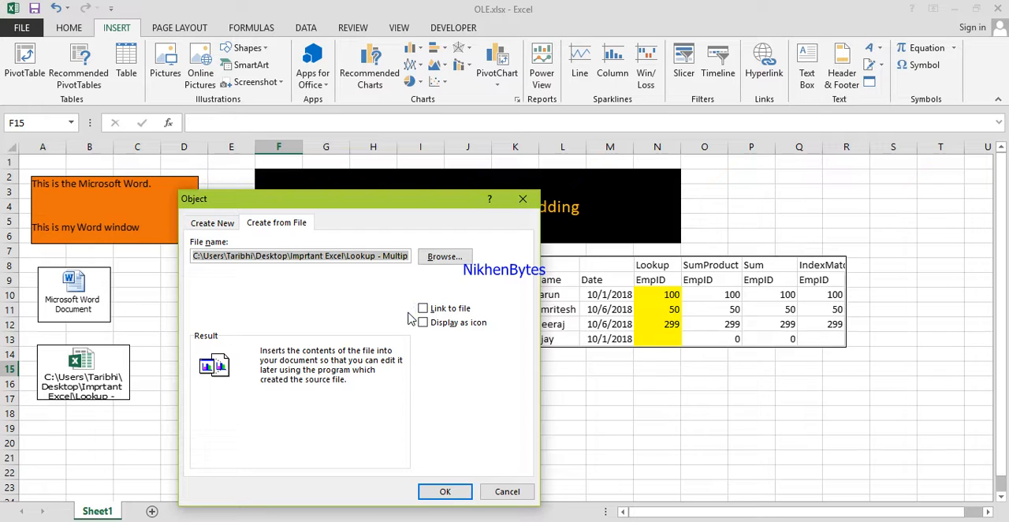
{"action": "left_click", "coordinate": [423, 310]}
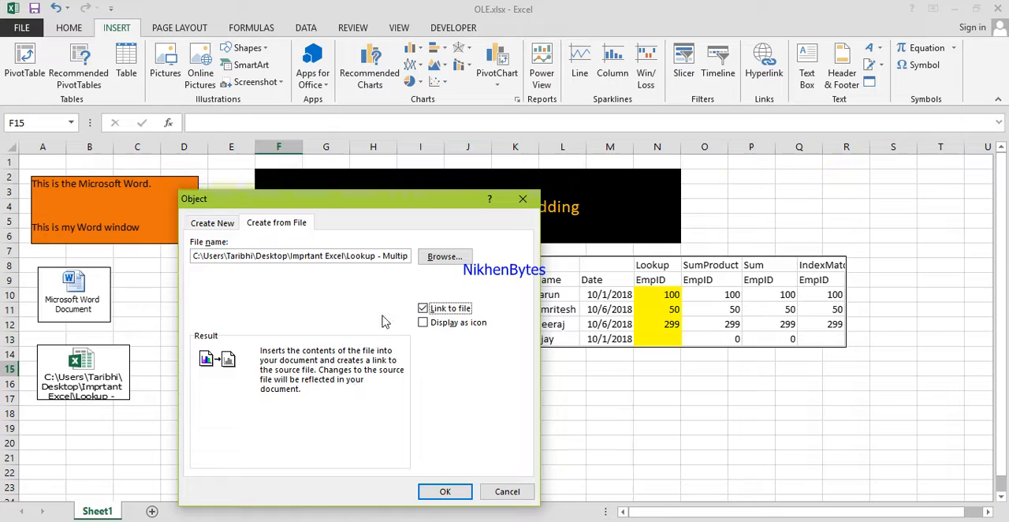
{"action": "left_click_drag", "start_coordinate": [347, 256], "coordinate": [412, 255]}
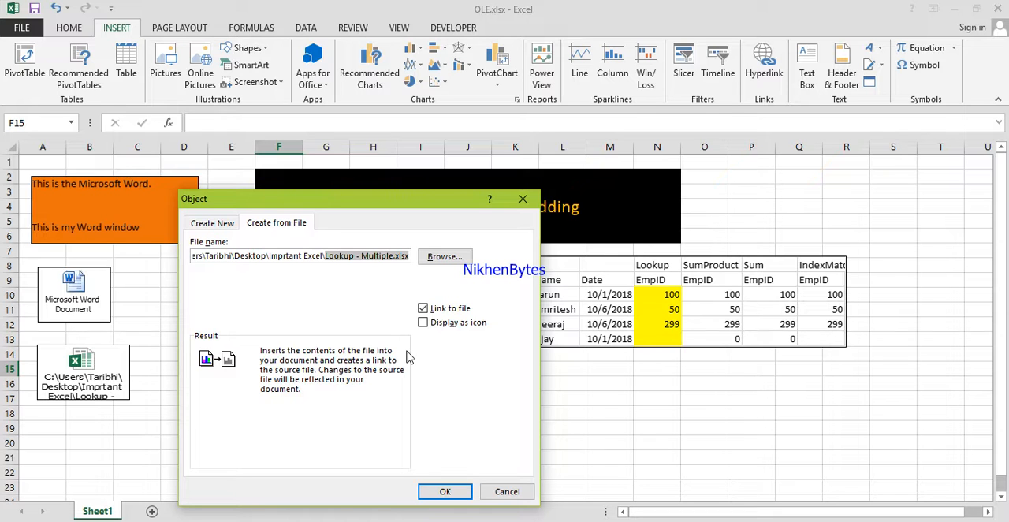
{"action": "left_click", "coordinate": [445, 491]}
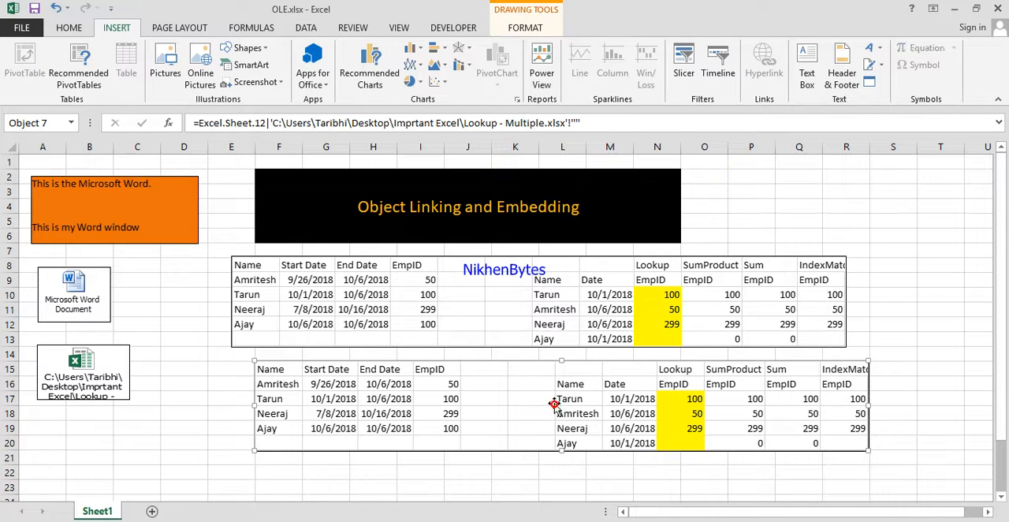
Narrow and align the linked worksheet object under the embedded table, and delete it.
{"action": "left_click_drag", "start_coordinate": [868, 405], "coordinate": [860, 405]}
{"action": "left_click_drag", "start_coordinate": [699, 387], "coordinate": [674, 380]}
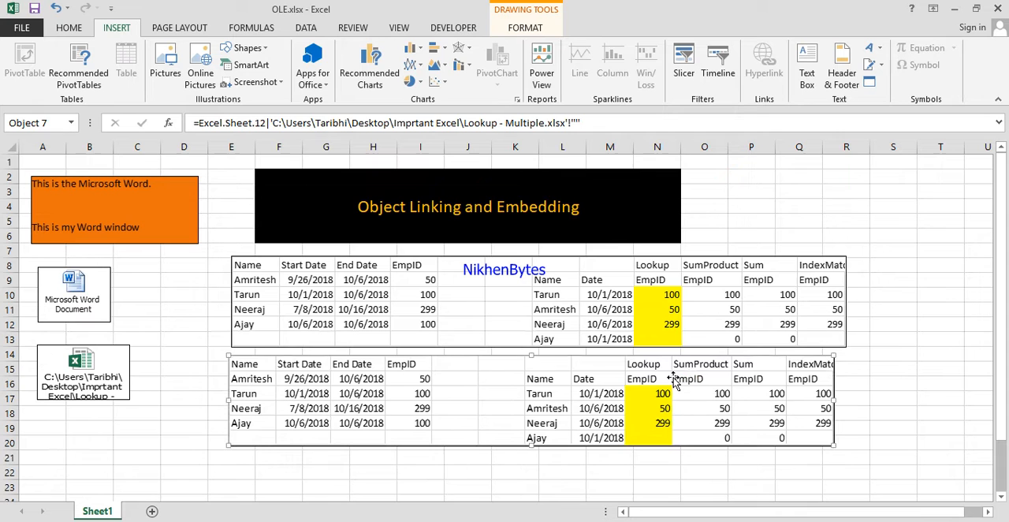
{"action": "key", "text": "Delete"}
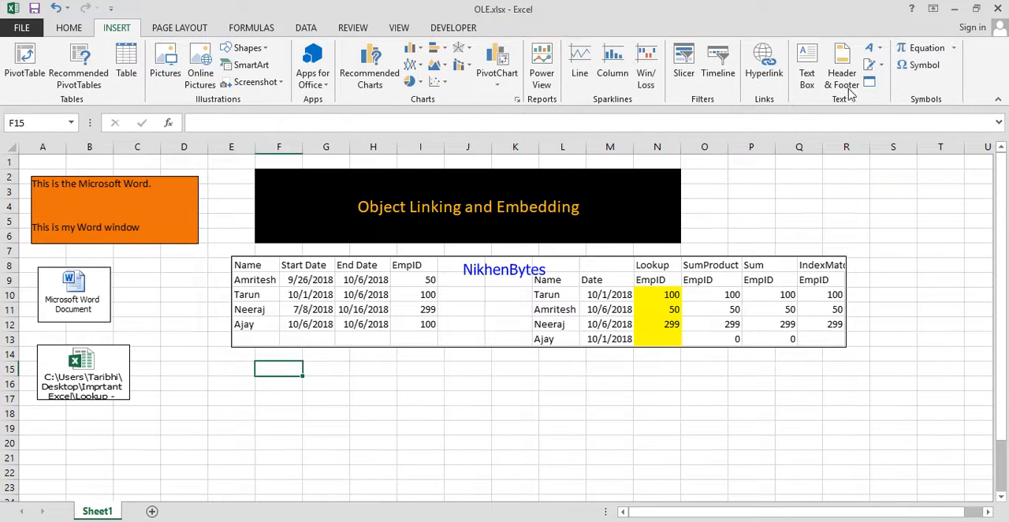
Insert Lookup - Multiple.xlsx from file at cell F15, linked and displayed as icon, and shift the object to start in column E.
{"action": "left_click", "coordinate": [867, 87]}
{"action": "left_click", "coordinate": [299, 226]}
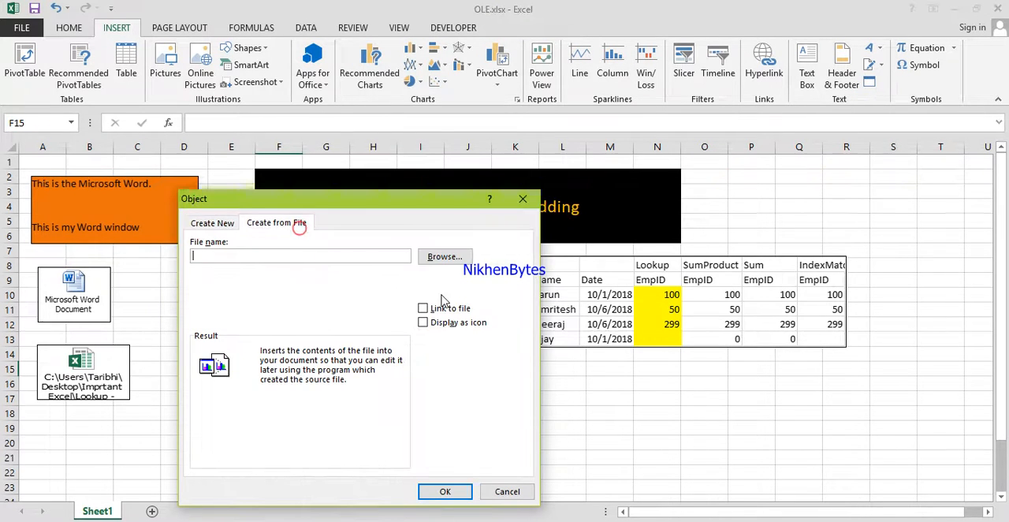
{"action": "left_click", "coordinate": [446, 260]}
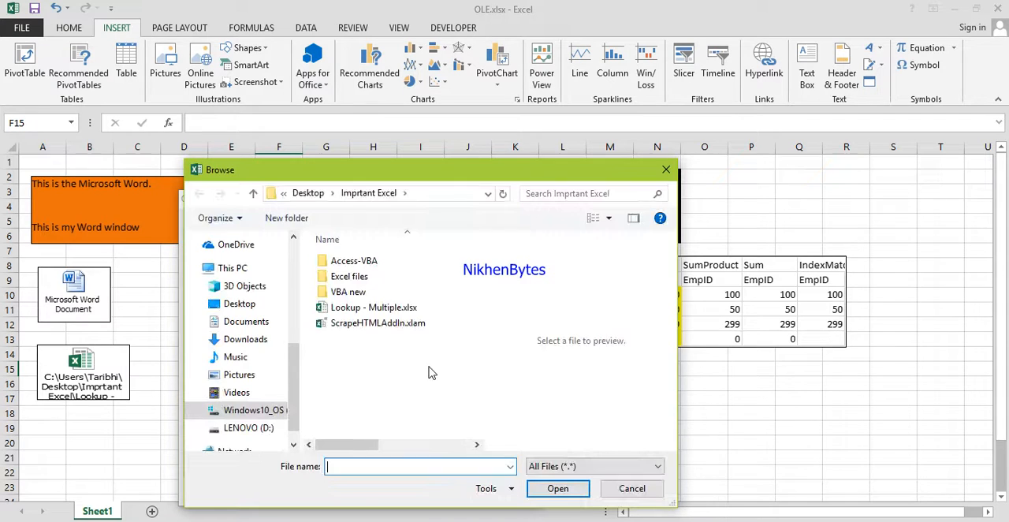
{"action": "double_click", "coordinate": [378, 308]}
{"action": "left_click", "coordinate": [423, 322]}
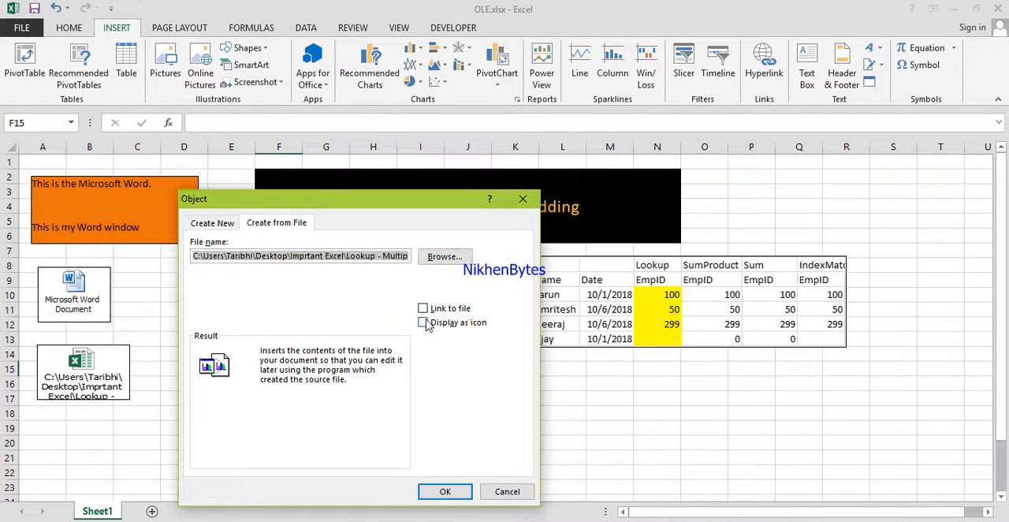
{"action": "left_click", "coordinate": [424, 308]}
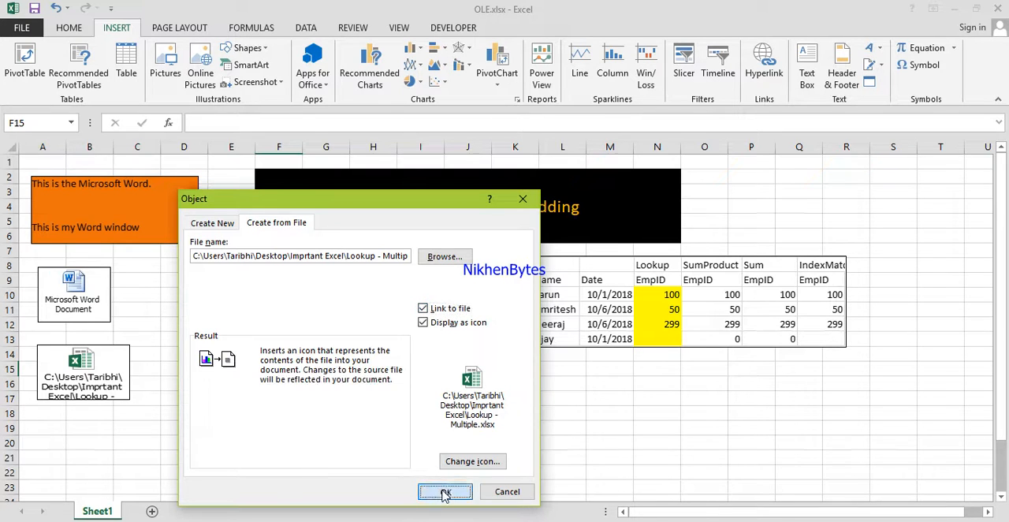
{"action": "left_click", "coordinate": [445, 491]}
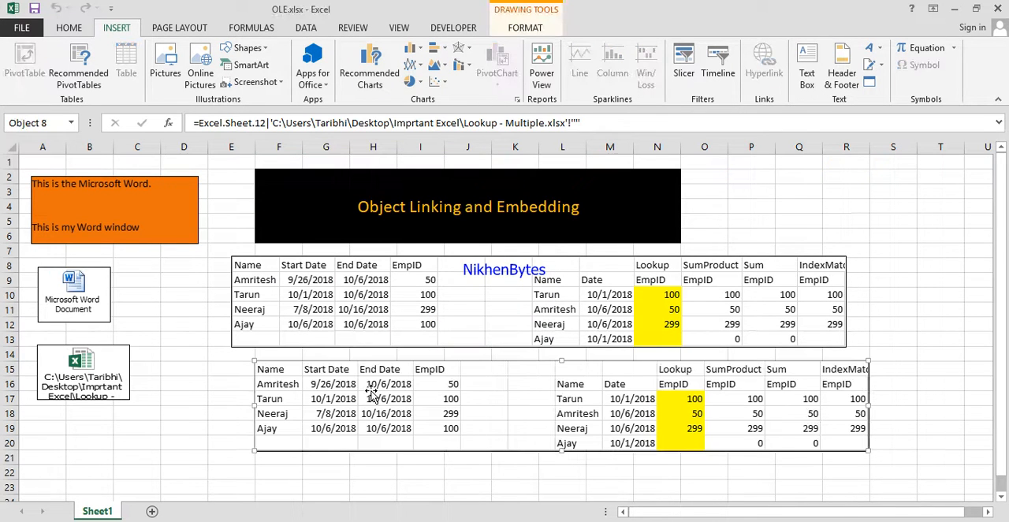
{"action": "left_click_drag", "start_coordinate": [371, 392], "coordinate": [339, 391]}
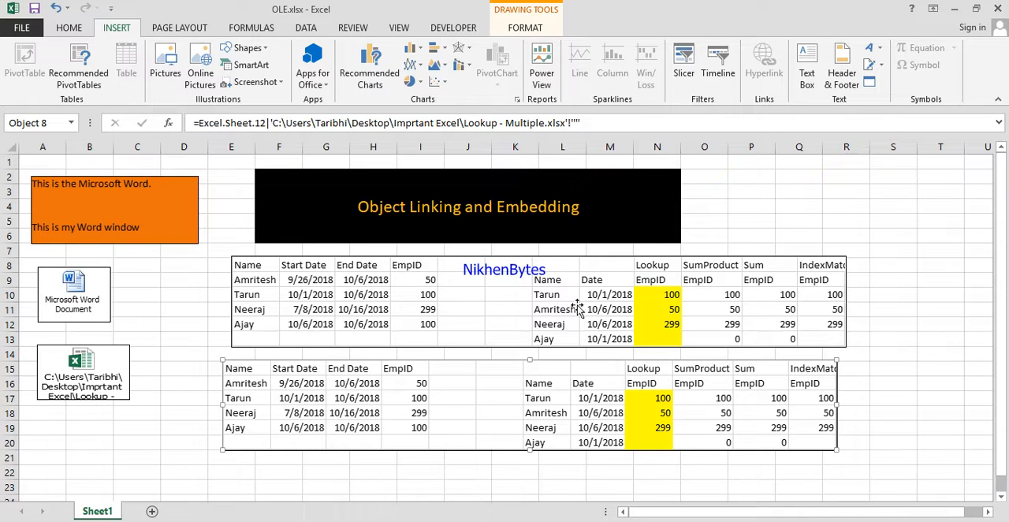
Insert Lookup - Multiple.xlsx from file again, linked and displayed as icon, choosing the second Excel icon.
{"action": "left_click", "coordinate": [869, 82]}
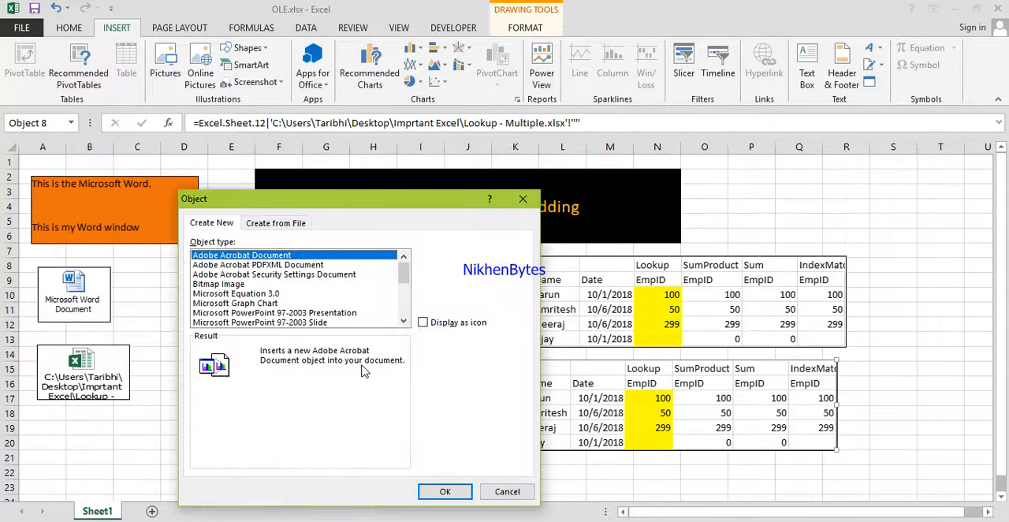
{"action": "left_click", "coordinate": [280, 225]}
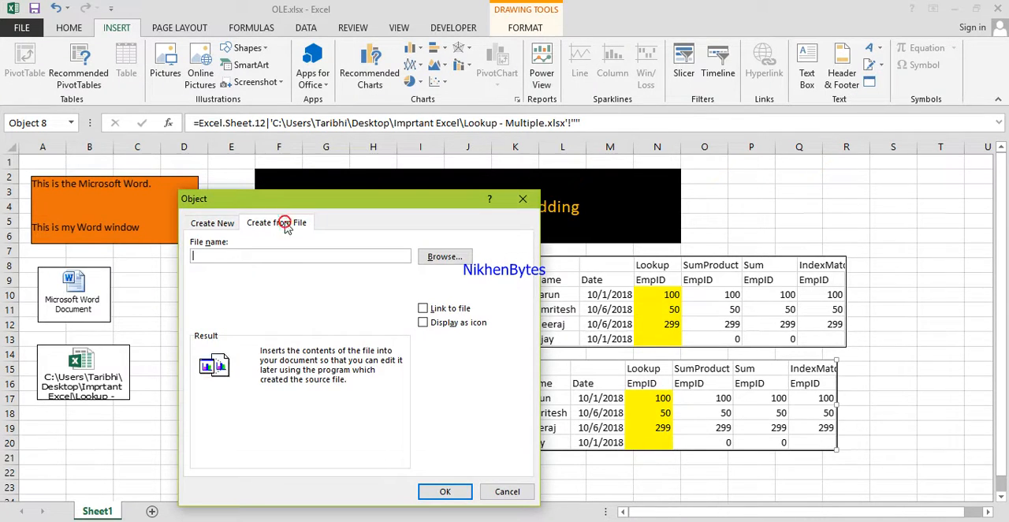
{"action": "left_click", "coordinate": [423, 323]}
{"action": "left_click", "coordinate": [424, 309]}
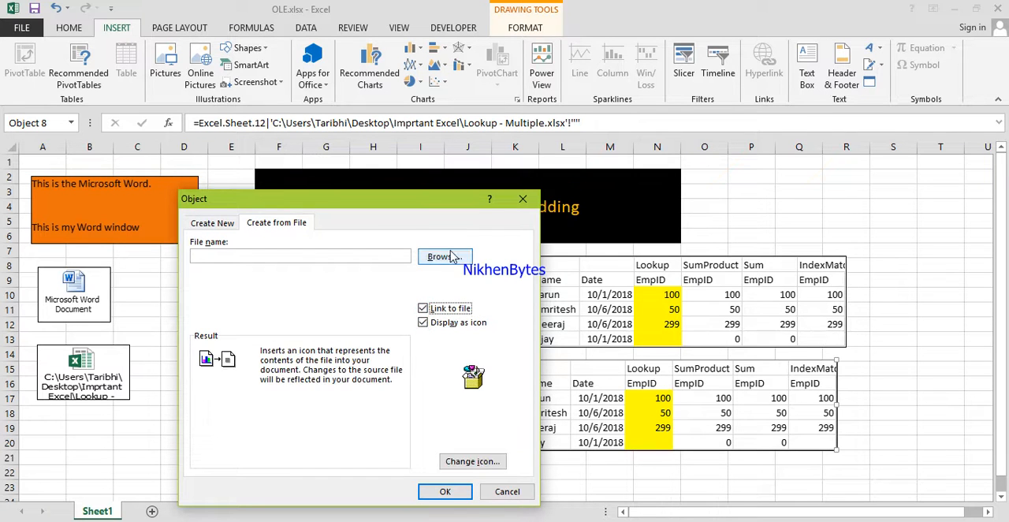
{"action": "left_click", "coordinate": [446, 258]}
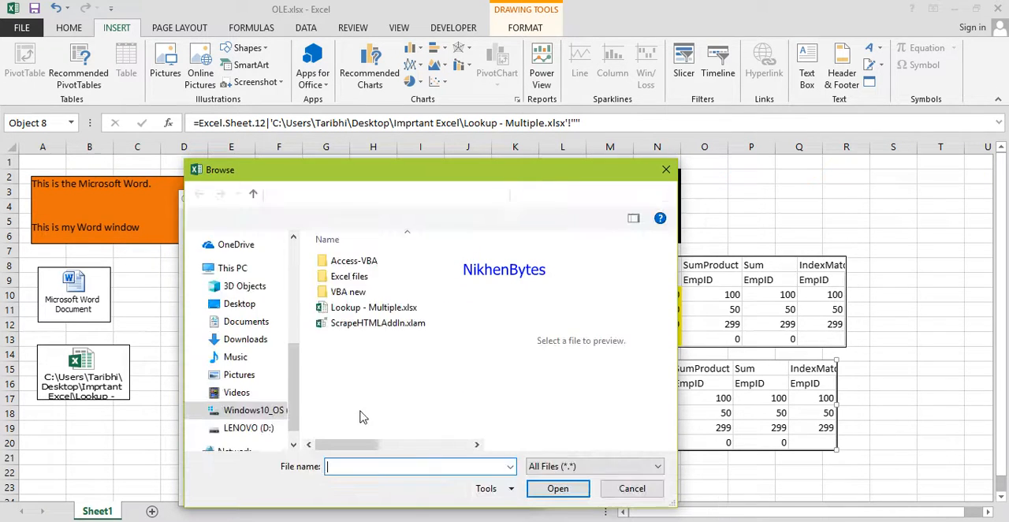
{"action": "double_click", "coordinate": [376, 309]}
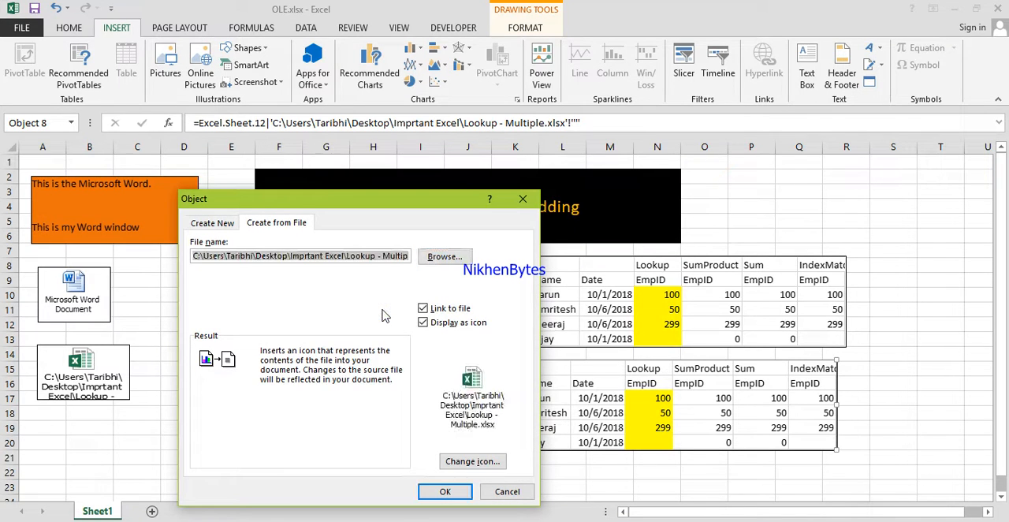
{"action": "left_click", "coordinate": [460, 463]}
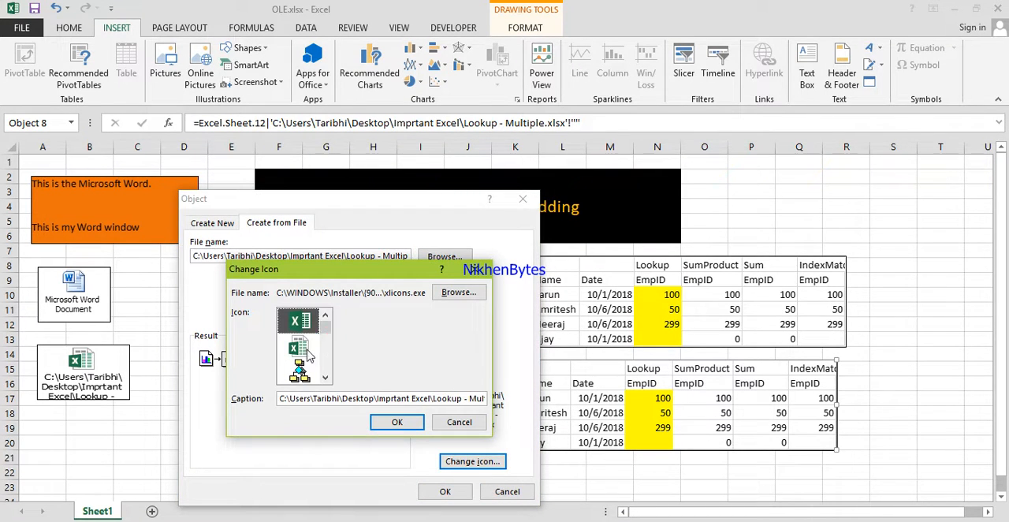
{"action": "left_click", "coordinate": [306, 348]}
{"action": "left_click", "coordinate": [399, 424]}
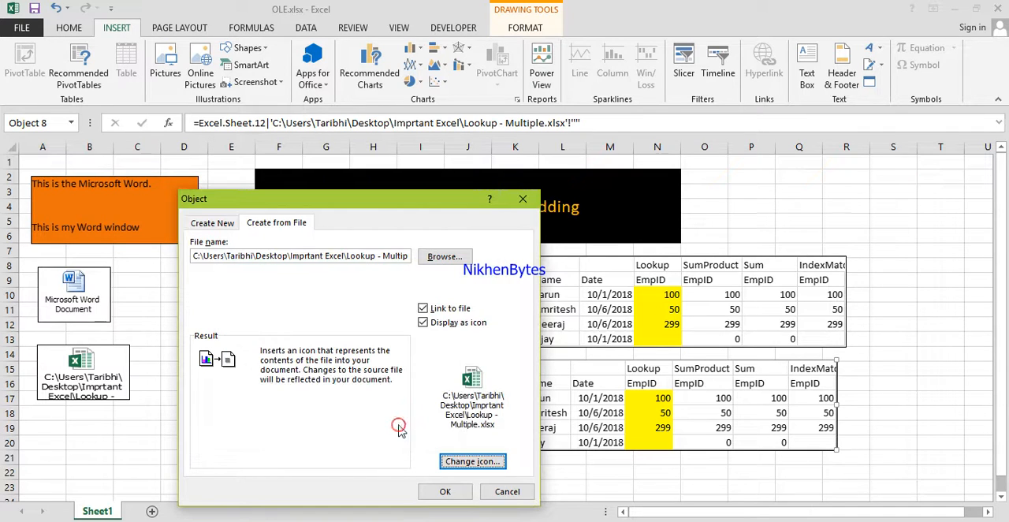
{"action": "left_click", "coordinate": [445, 492]}
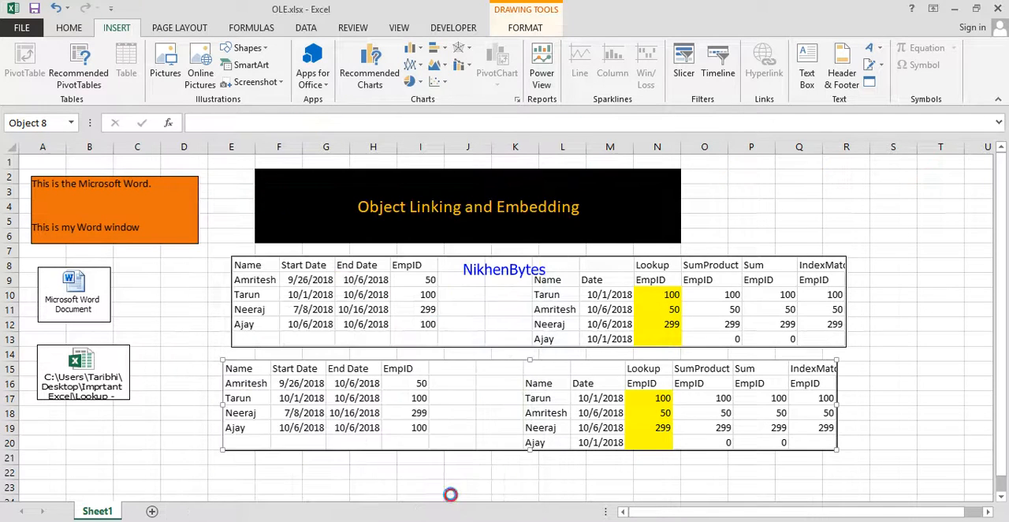
Check the worksheet object options of the overlapping linked copy, and delete that copy.
{"action": "right_click", "coordinate": [407, 416]}
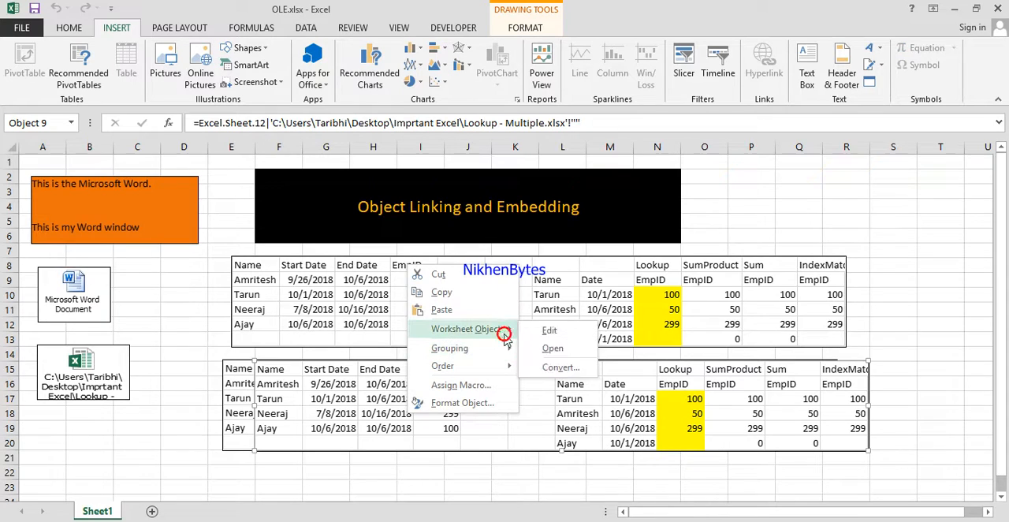
{"action": "left_click", "coordinate": [522, 418]}
{"action": "key", "text": "Delete"}
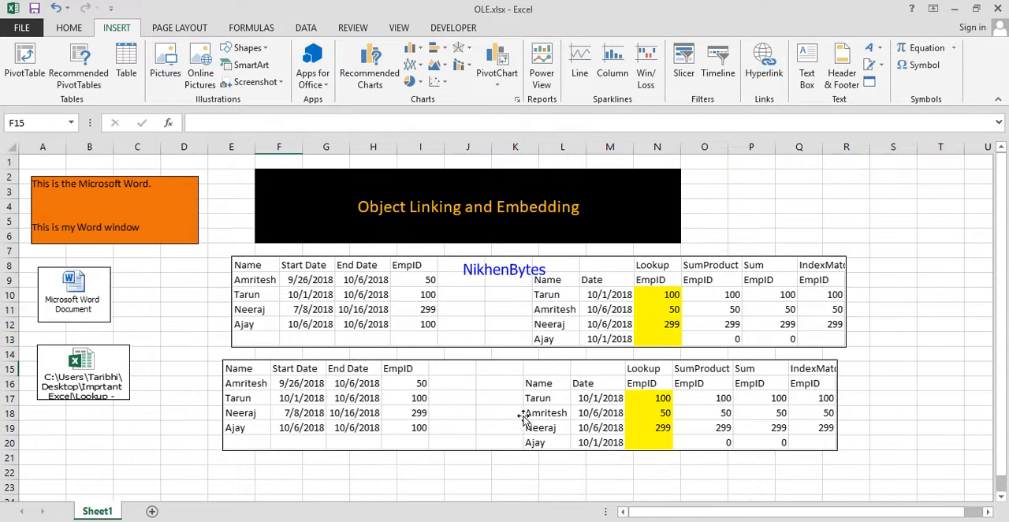
Nudge the linked object down and compare its source formula with that of the embedded table above it.
{"action": "left_click", "coordinate": [400, 393]}
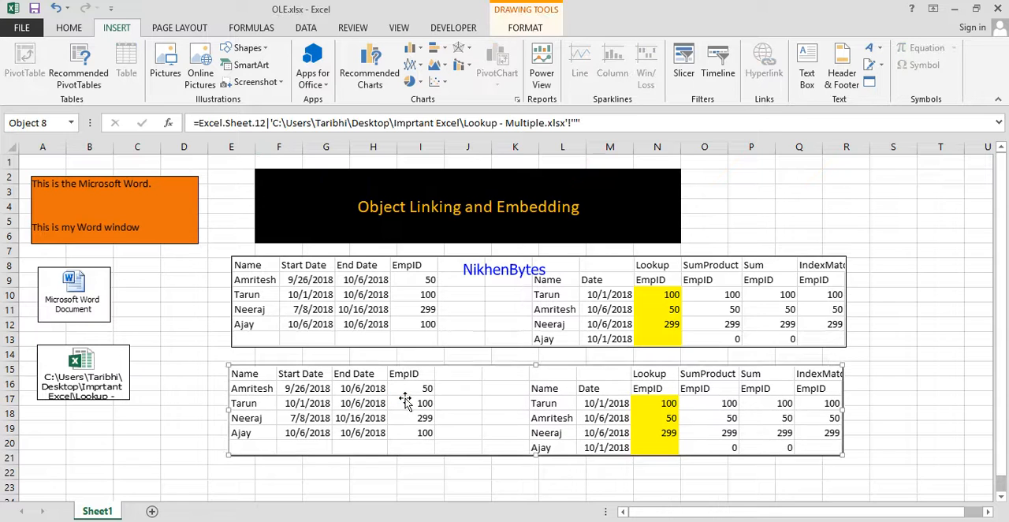
{"action": "left_click", "coordinate": [400, 300]}
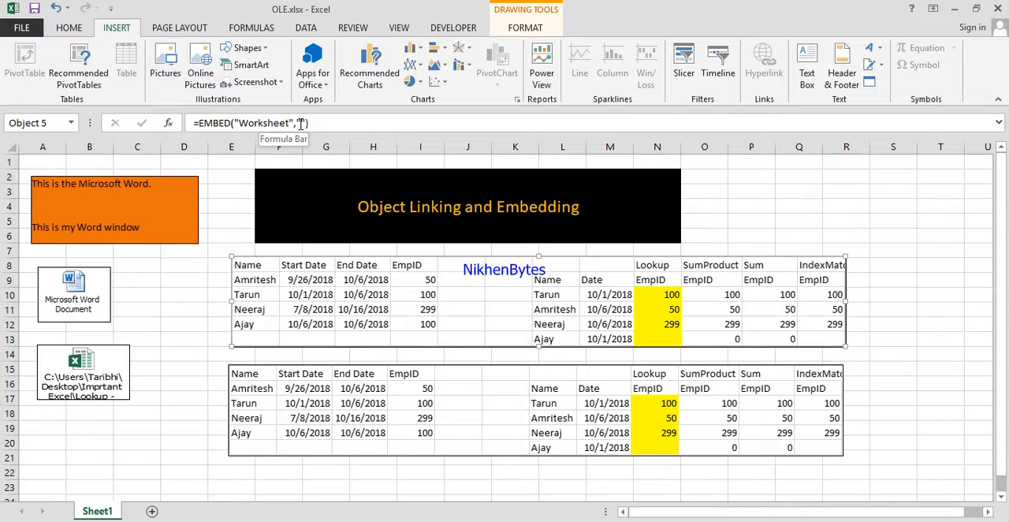
{"action": "left_click", "coordinate": [423, 403]}
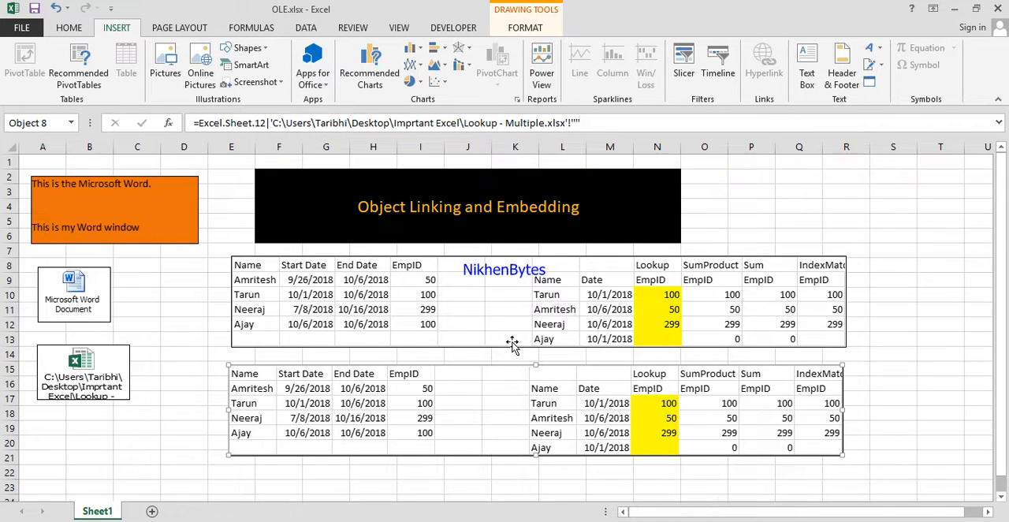
Delete the embedded worksheet table and move the linked object up into its place at rows 8 to 13.
{"action": "left_click", "coordinate": [677, 273]}
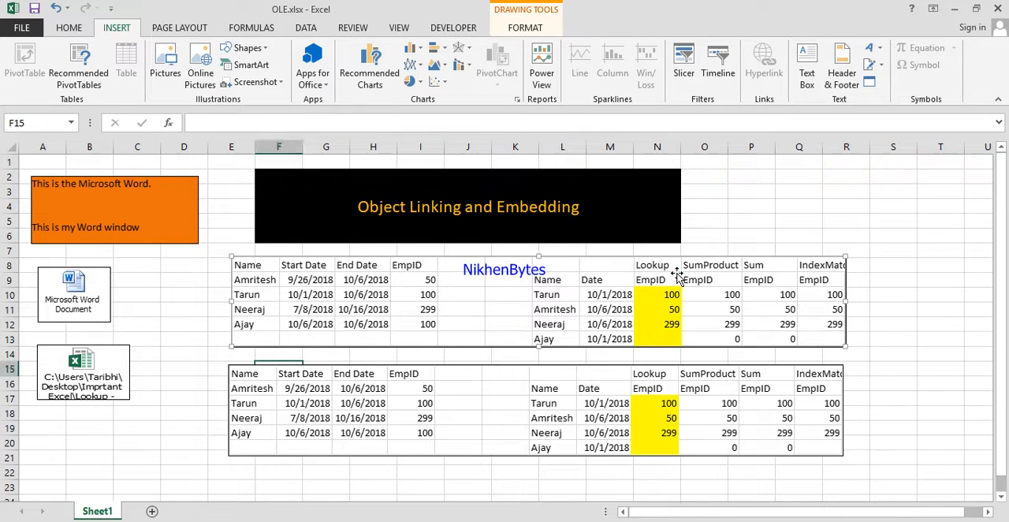
{"action": "key", "text": "Delete"}
{"action": "left_click", "coordinate": [572, 388]}
{"action": "left_click_drag", "start_coordinate": [537, 378], "coordinate": [515, 268]}
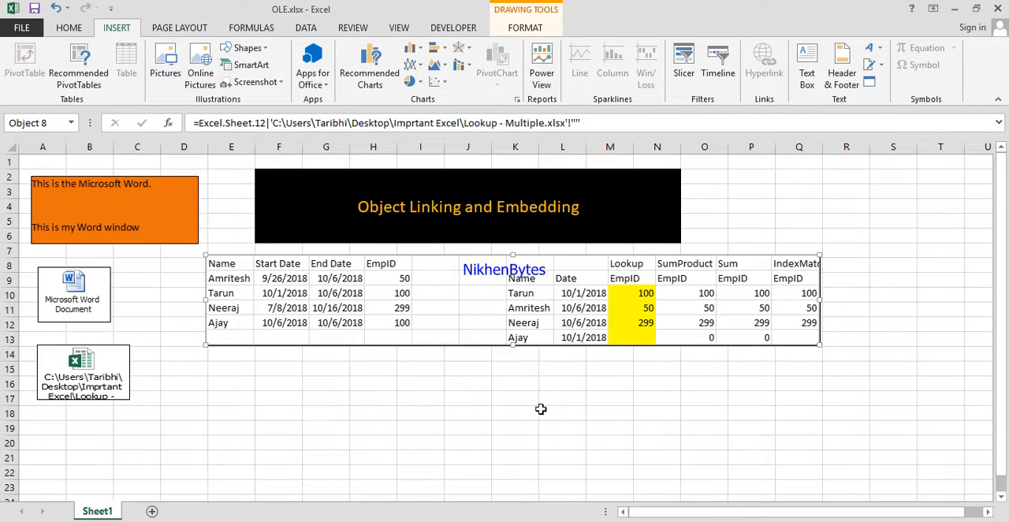
Close the workbook and reopen OLE.xlsx from the Excel-Videos folder in File Explorer.
{"action": "left_click", "coordinate": [98, 520]}
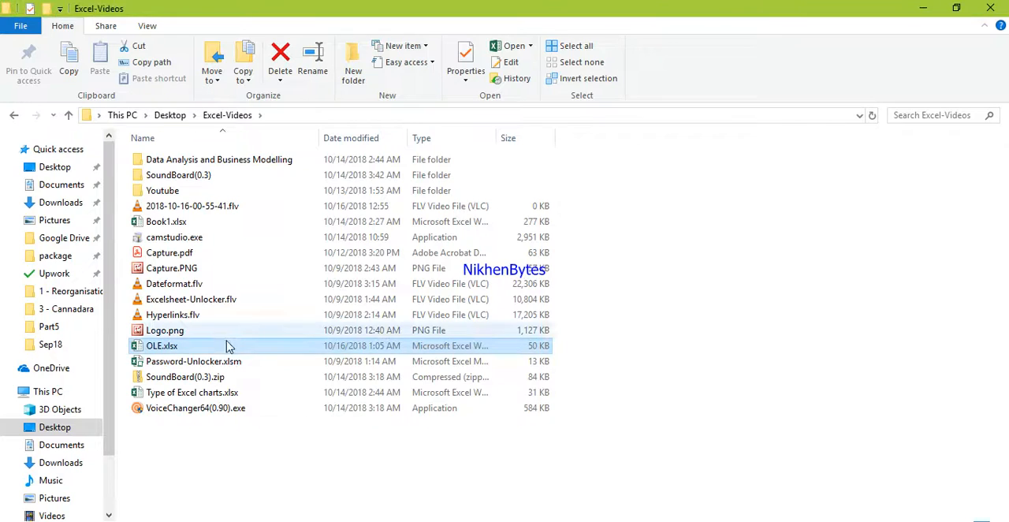
{"action": "left_click", "coordinate": [623, 520]}
{"action": "left_click", "coordinate": [540, 491]}
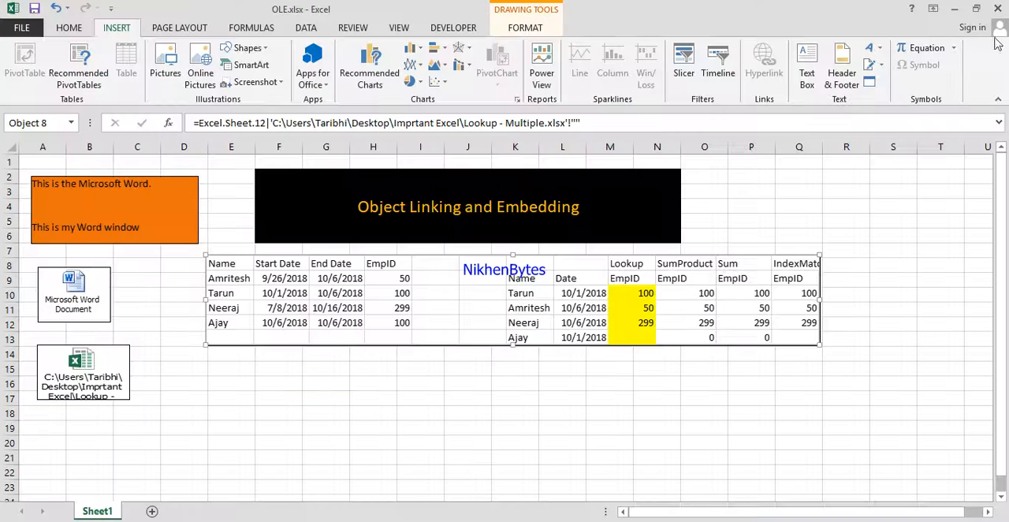
{"action": "key", "text": "alt+Tab"}
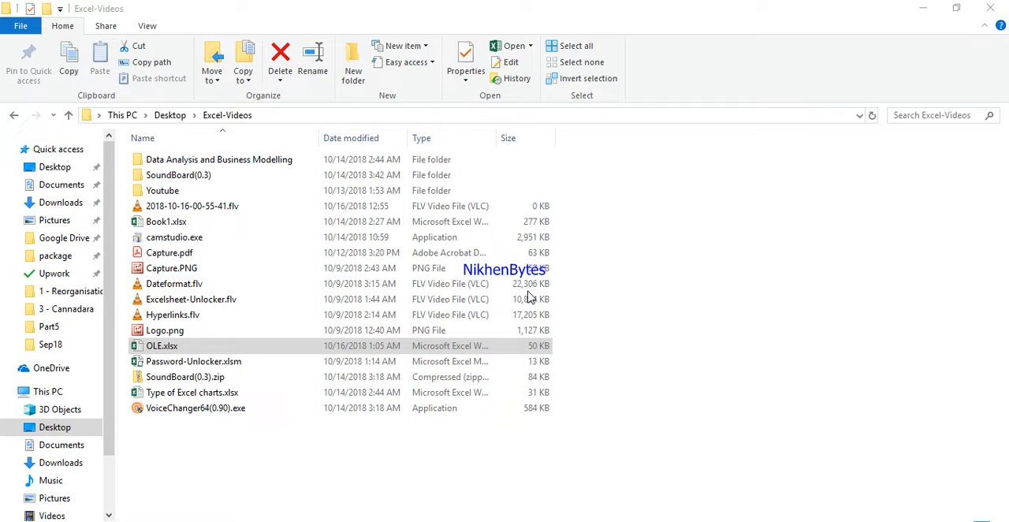
{"action": "double_click", "coordinate": [239, 352]}
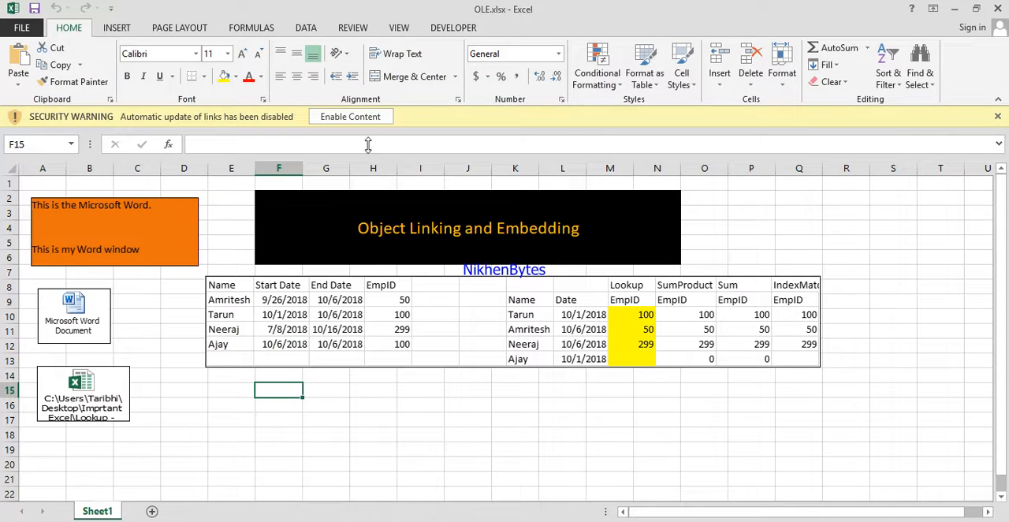
{"action": "left_click", "coordinate": [367, 117]}
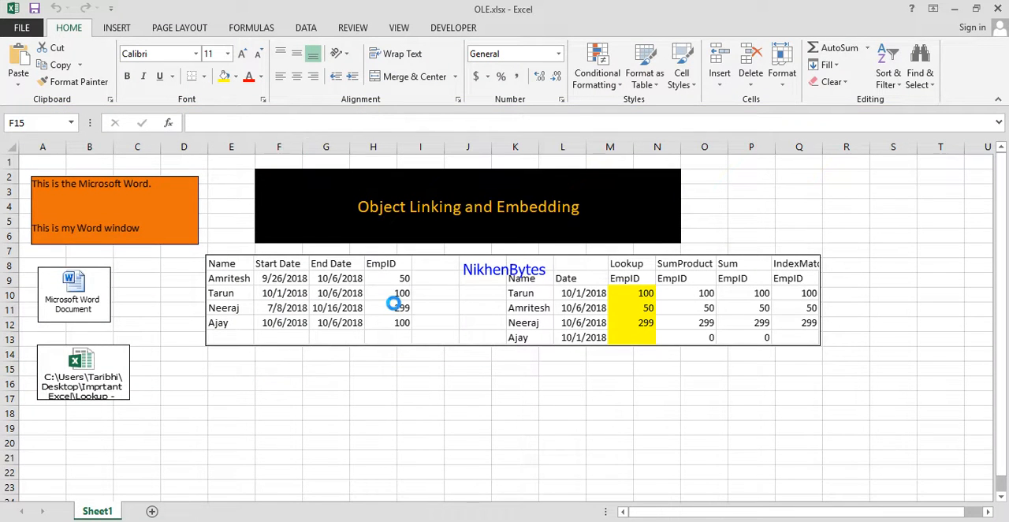
Copy the linked object's source file path from its formula and paste it as the location in the Excel-Videos File Explorer window.
{"action": "left_click", "coordinate": [394, 306]}
{"action": "left_click_drag", "start_coordinate": [569, 126], "coordinate": [276, 128]}
{"action": "key", "text": "ctrl+c"}
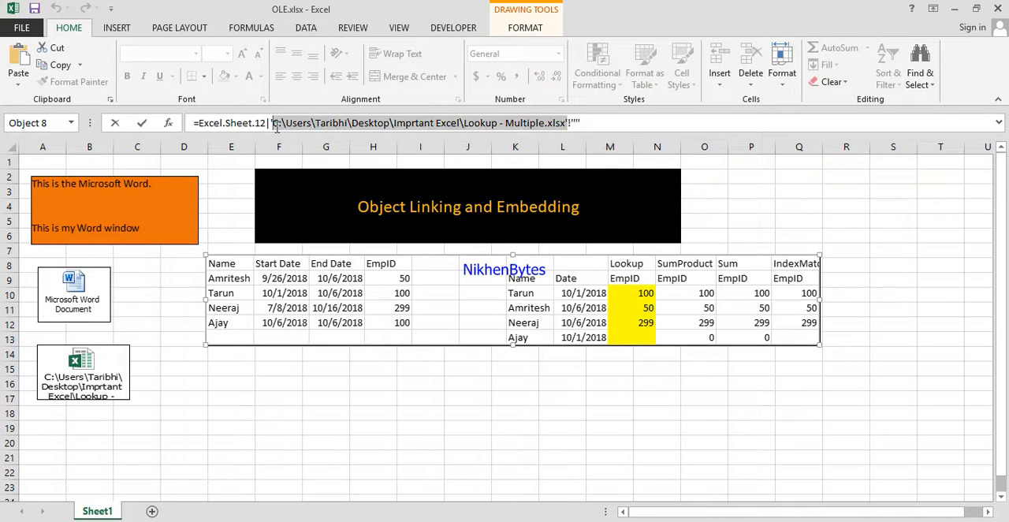
{"action": "left_click", "coordinate": [101, 521]}
{"action": "left_click", "coordinate": [503, 478]}
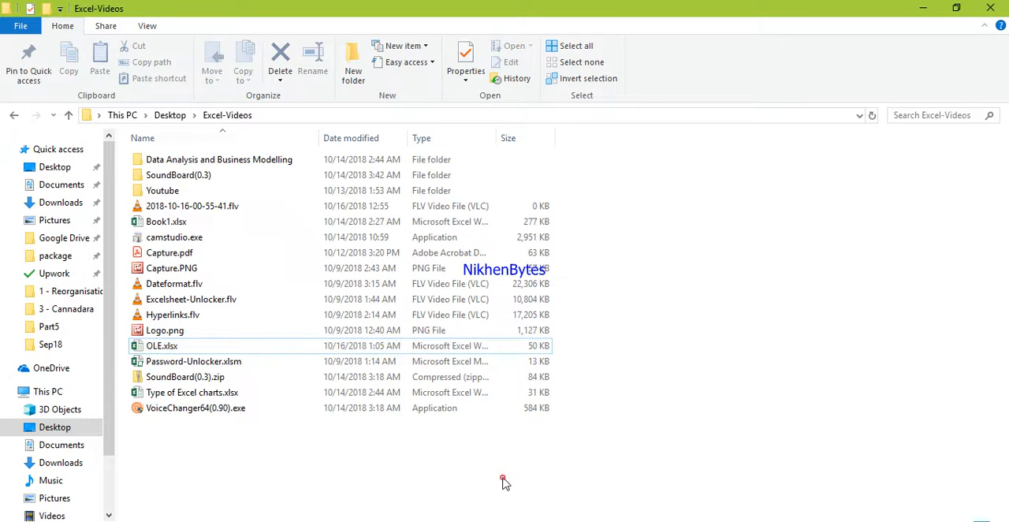
{"action": "left_click", "coordinate": [420, 118]}
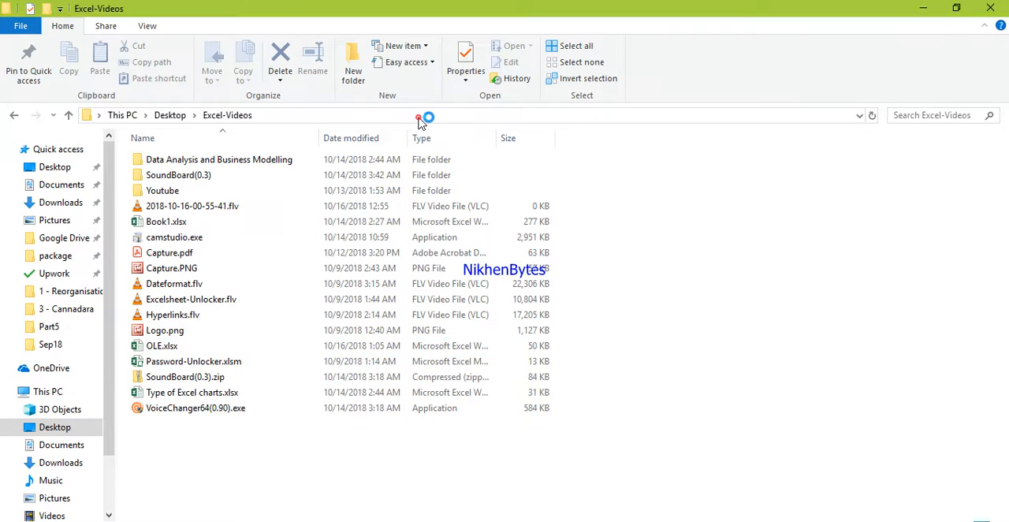
{"action": "left_click", "coordinate": [418, 117]}
{"action": "key", "text": "ctrl+v"}
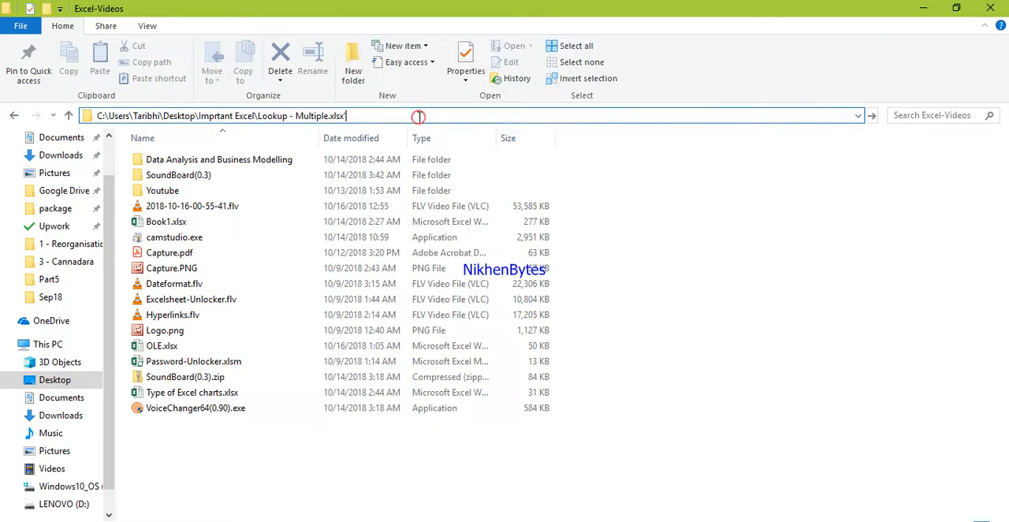
Trim the file name off the pasted path, open the Imprtant Excel folder and select Lookup - Multiple.xlsx.
{"action": "key", "text": "BackSpace"}
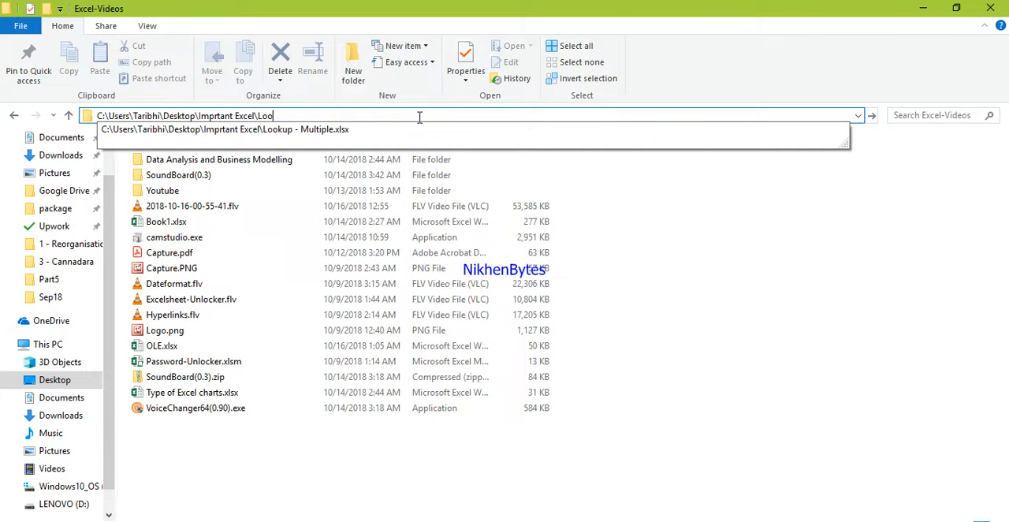
{"action": "key", "text": "BackSpace"}
{"action": "key", "text": "BackSpace"}
{"action": "key", "text": "BackSpace"}
{"action": "key", "text": "BackSpace"}
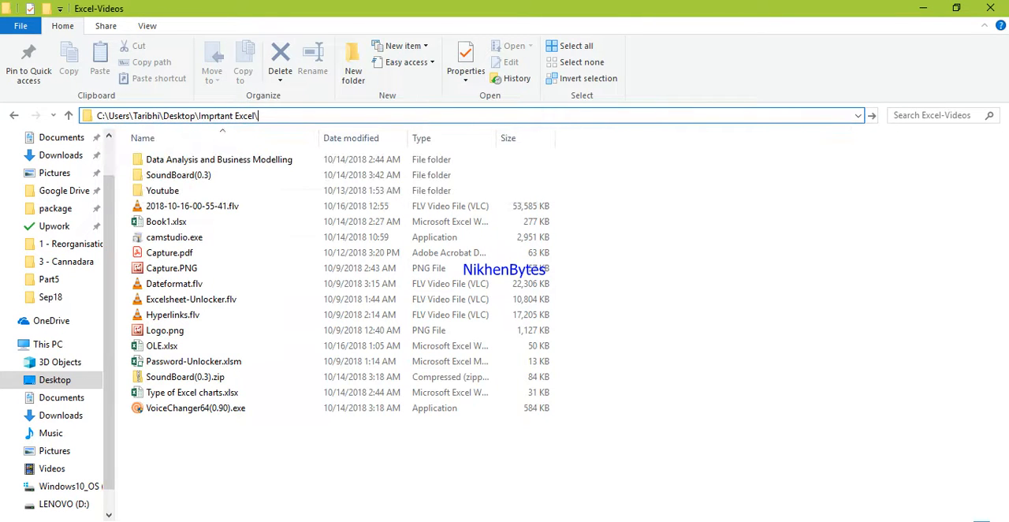
{"action": "key", "text": "Return"}
{"action": "left_click", "coordinate": [253, 206]}
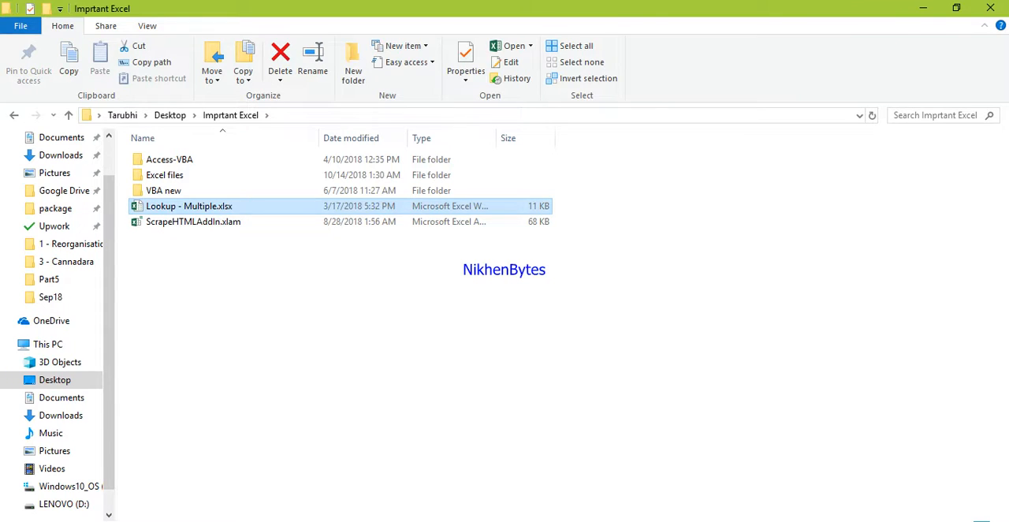
Return to OLE.xlsx in Excel and close the workbook without saving changes.
{"action": "left_click", "coordinate": [655, 514]}
{"action": "left_click", "coordinate": [891, 234]}
{"action": "left_click", "coordinate": [999, 8]}
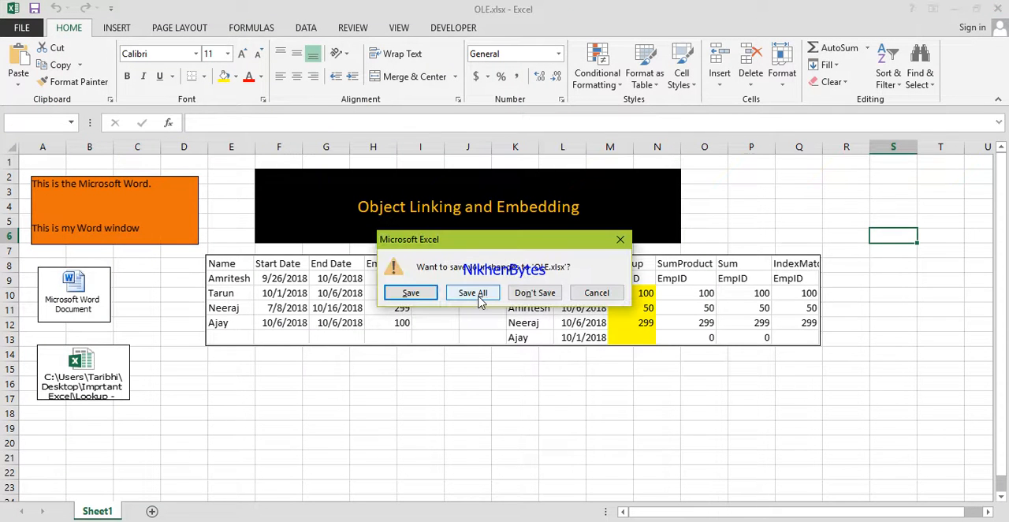
{"action": "left_click", "coordinate": [536, 294]}
{"action": "left_click", "coordinate": [536, 295]}
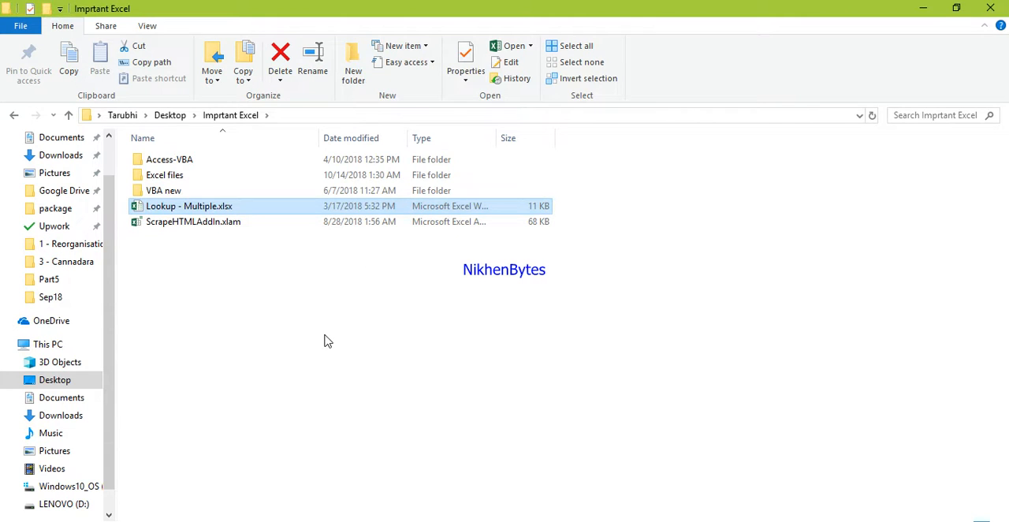
Create a new folder named test in the Imprtant Excel folder in File Explorer.
{"action": "key", "text": "ctrl+c"}
{"action": "right_click", "coordinate": [218, 286]}
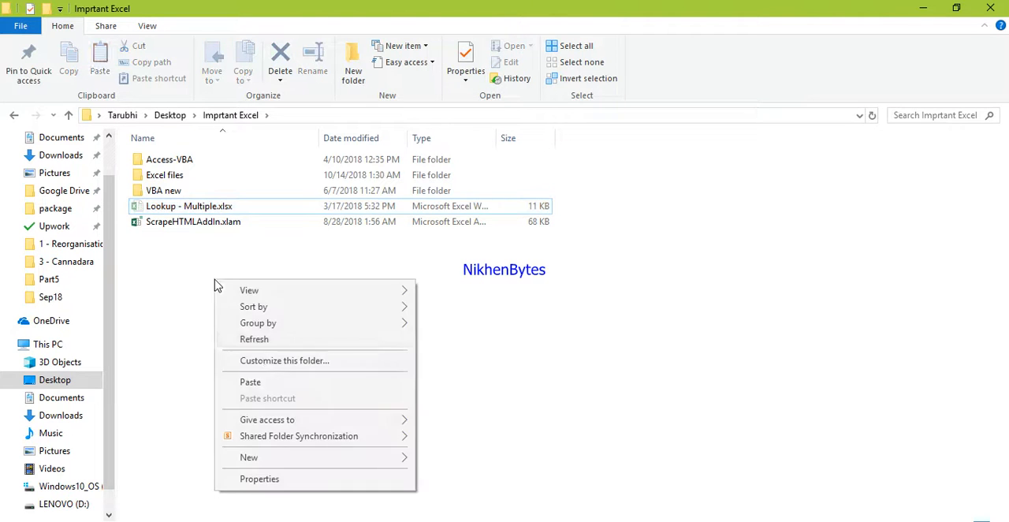
{"action": "left_click", "coordinate": [328, 458]}
{"action": "left_click", "coordinate": [505, 293]}
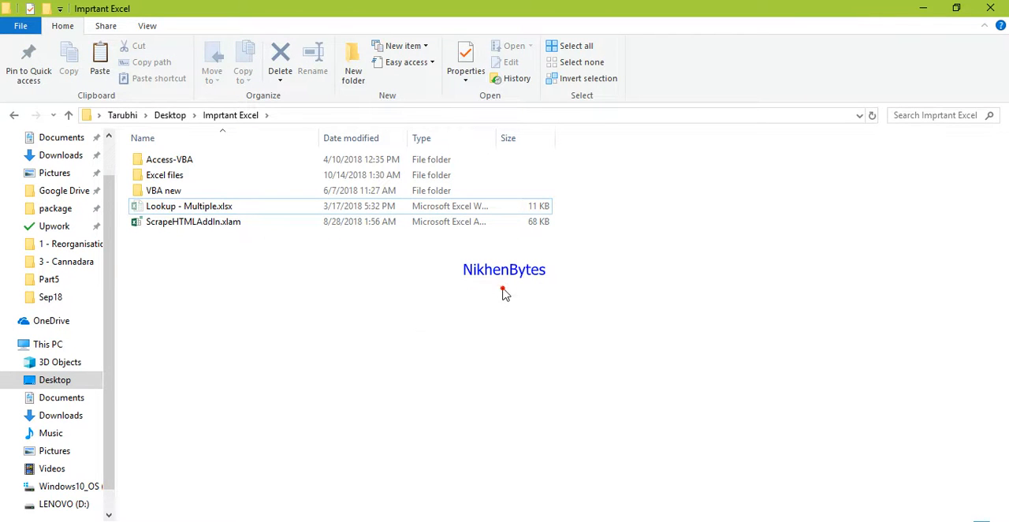
{"action": "type", "text": "test"}
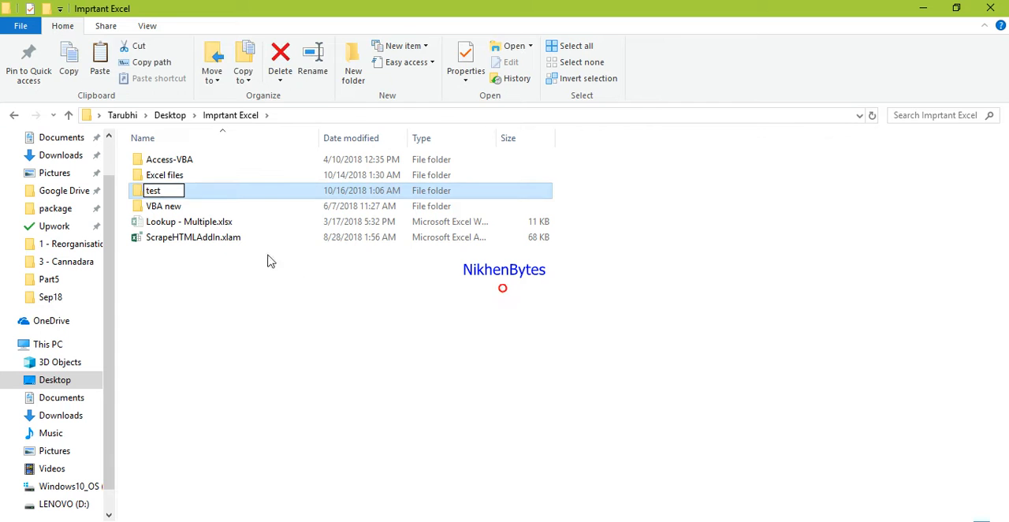
{"action": "key", "text": "Return"}
Move Lookup - Multiple.xlsx into the test folder and refresh the Imprtant Excel folder.
{"action": "left_click_drag", "start_coordinate": [254, 221], "coordinate": [209, 194]}
{"action": "left_click", "coordinate": [245, 225]}
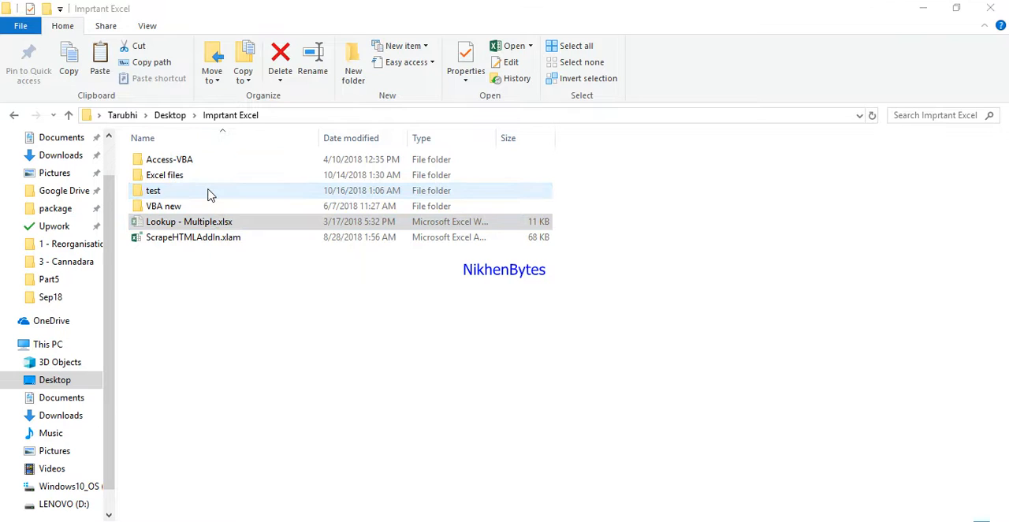
{"action": "right_click", "coordinate": [234, 290]}
{"action": "left_click", "coordinate": [276, 348]}
Reopen OLE.xlsx from the Excel-Videos folder without updating its external links.
{"action": "left_click", "coordinate": [427, 115]}
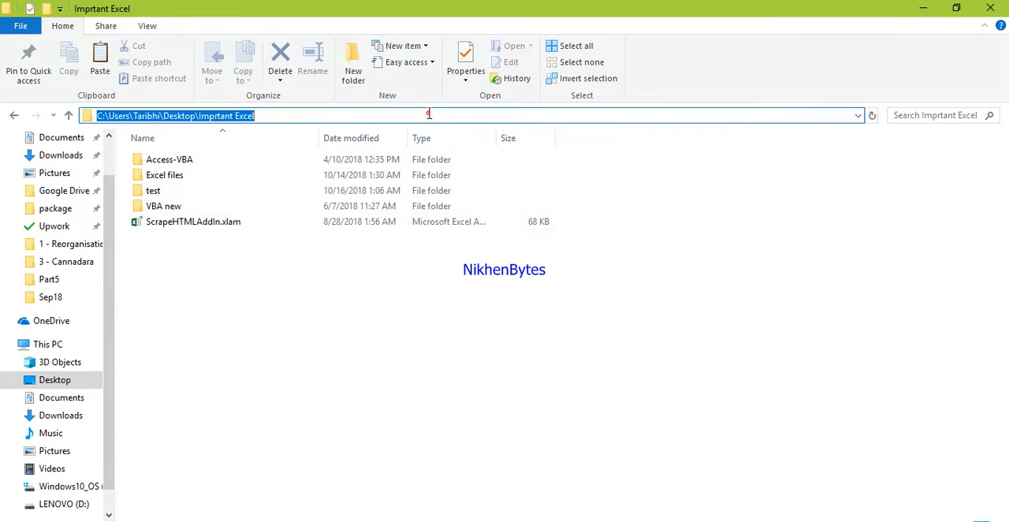
{"action": "left_click", "coordinate": [392, 428]}
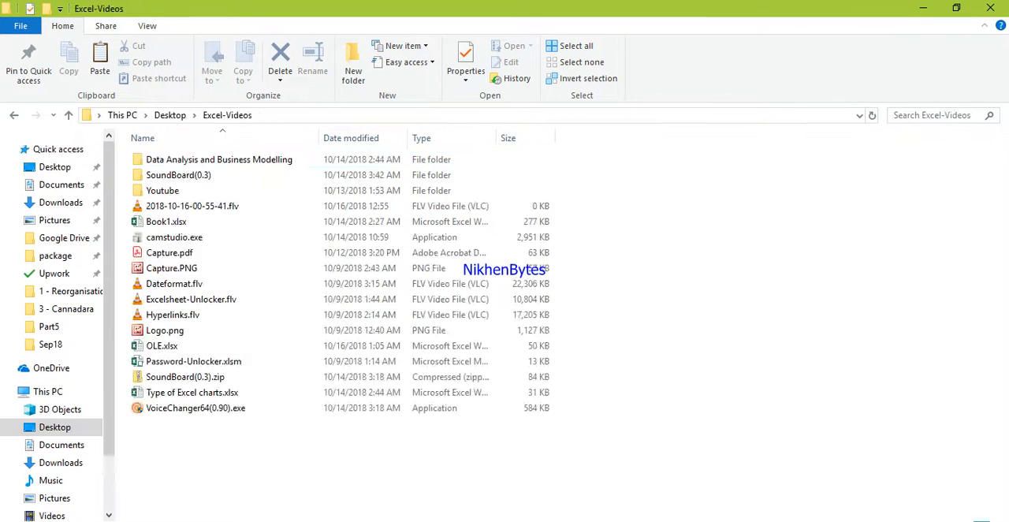
{"action": "double_click", "coordinate": [239, 349]}
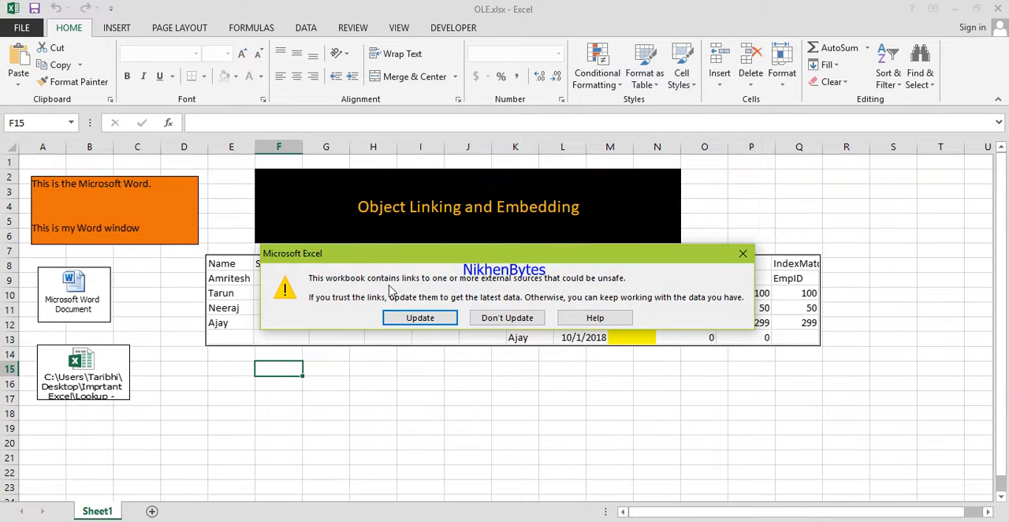
{"action": "left_click", "coordinate": [523, 320]}
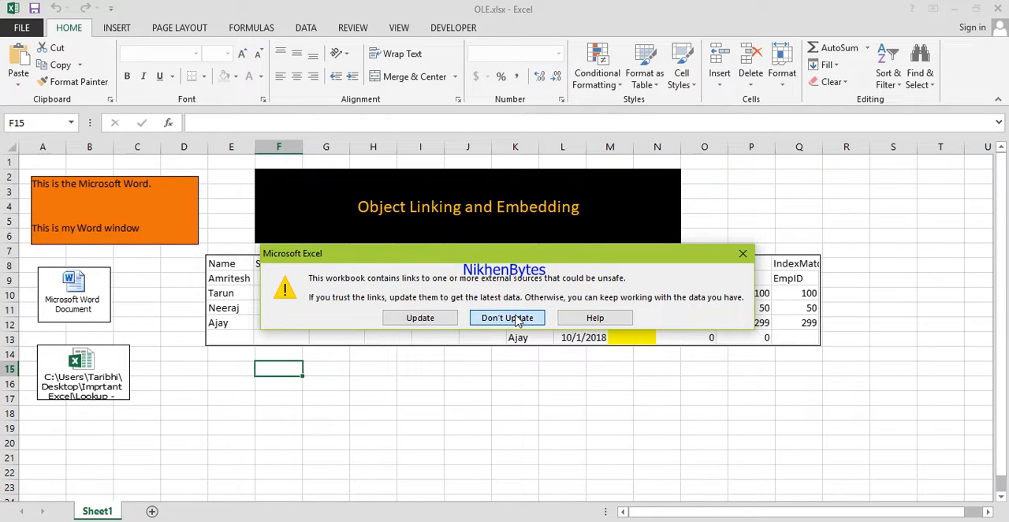
{"action": "left_click", "coordinate": [507, 318]}
{"action": "left_click", "coordinate": [526, 314]}
Select the linked table object on Sheet1, check its source path and try to open its source workbook.
{"action": "left_click", "coordinate": [439, 382]}
{"action": "left_click", "coordinate": [478, 307]}
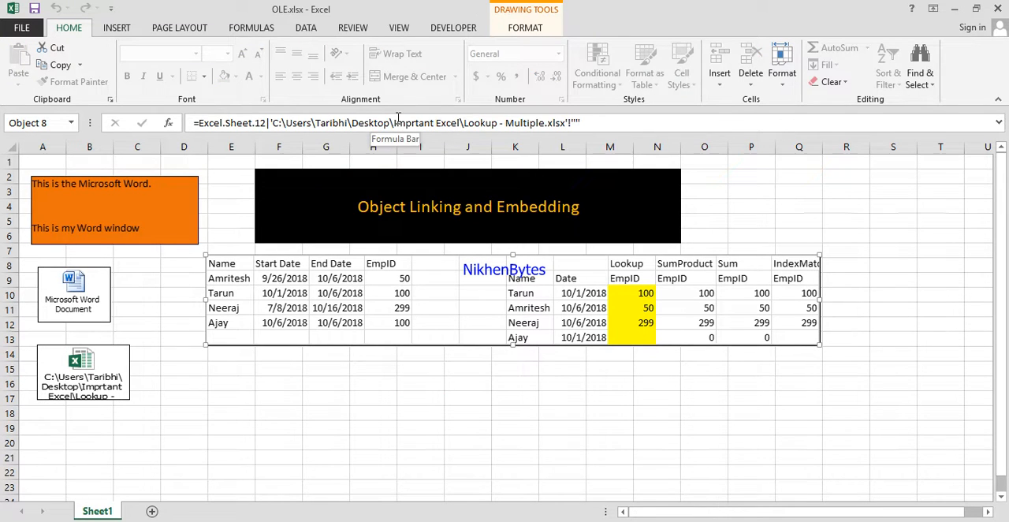
{"action": "double_click", "coordinate": [446, 310]}
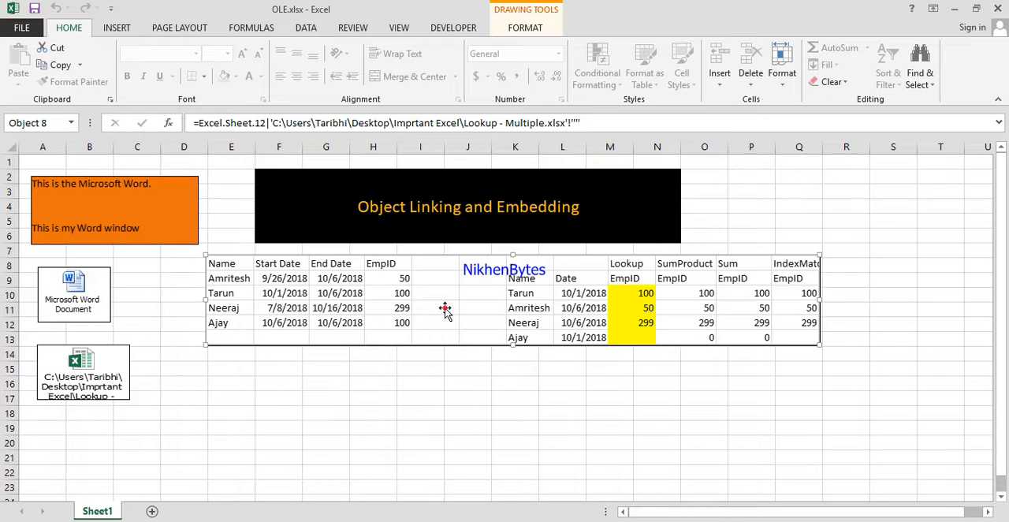
{"action": "right_click", "coordinate": [445, 309]}
{"action": "left_click", "coordinate": [421, 313]}
{"action": "left_click", "coordinate": [421, 388]}
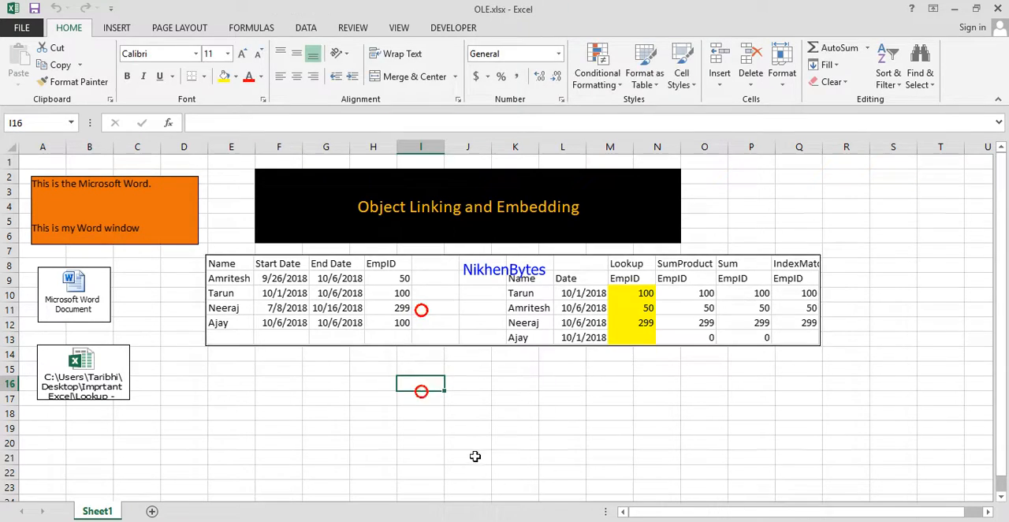
{"action": "left_click", "coordinate": [550, 323]}
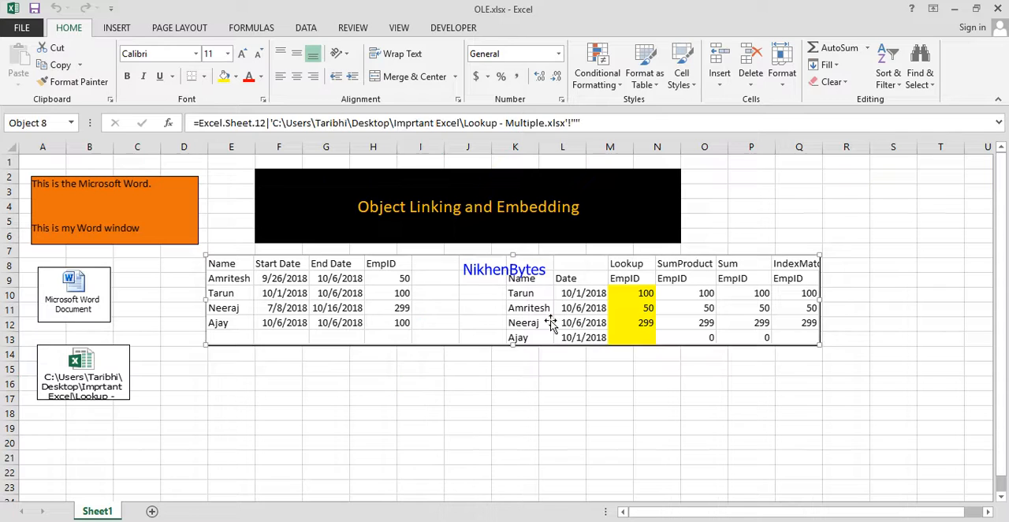
{"action": "left_click", "coordinate": [556, 386]}
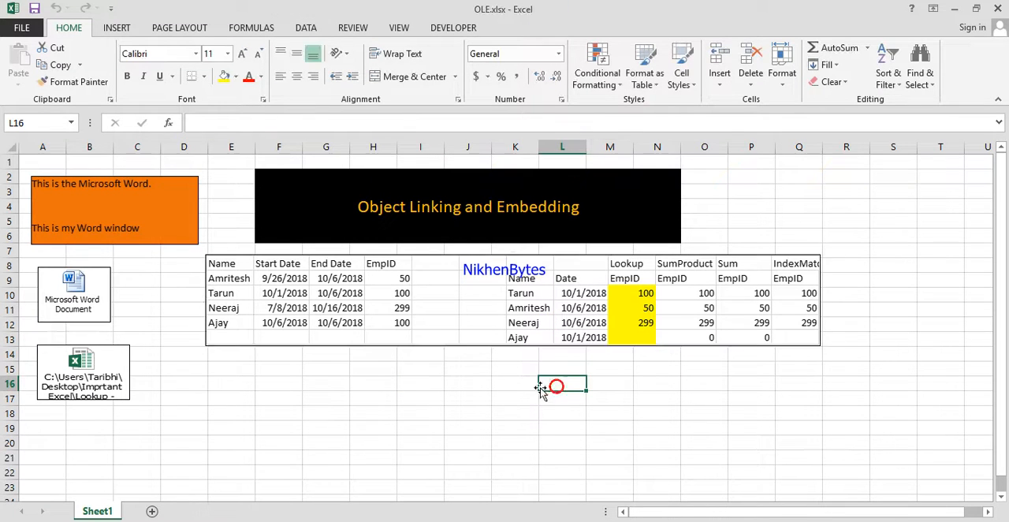
Open the embedded Excel worksheet from its icon on Sheet1, view its contents and close it.
{"action": "double_click", "coordinate": [92, 384]}
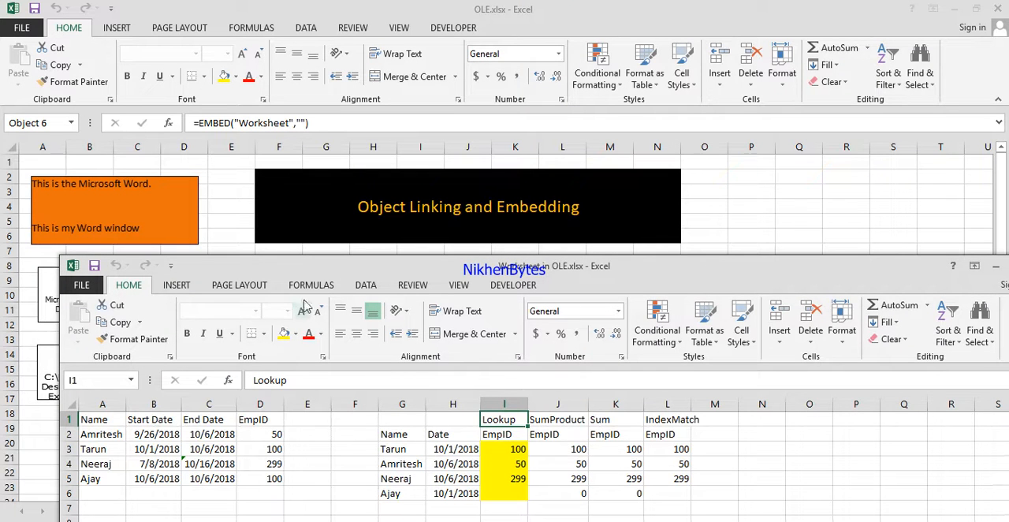
{"action": "left_click_drag", "start_coordinate": [318, 268], "coordinate": [246, 242]}
{"action": "left_click", "coordinate": [969, 241]}
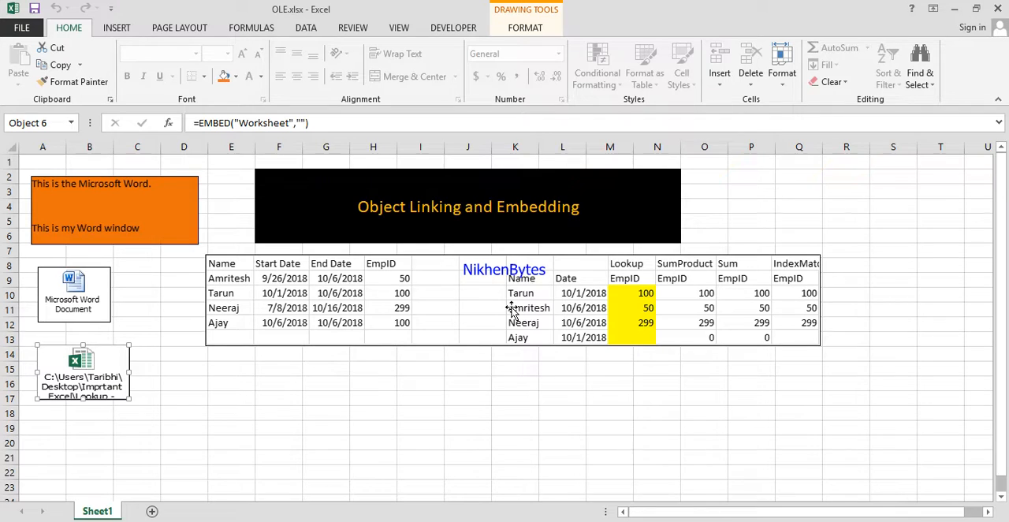
Start inserting an object from an existing file and choose Capture.pdf from the Excel-Videos folder on the Desktop.
{"action": "left_click", "coordinate": [120, 30]}
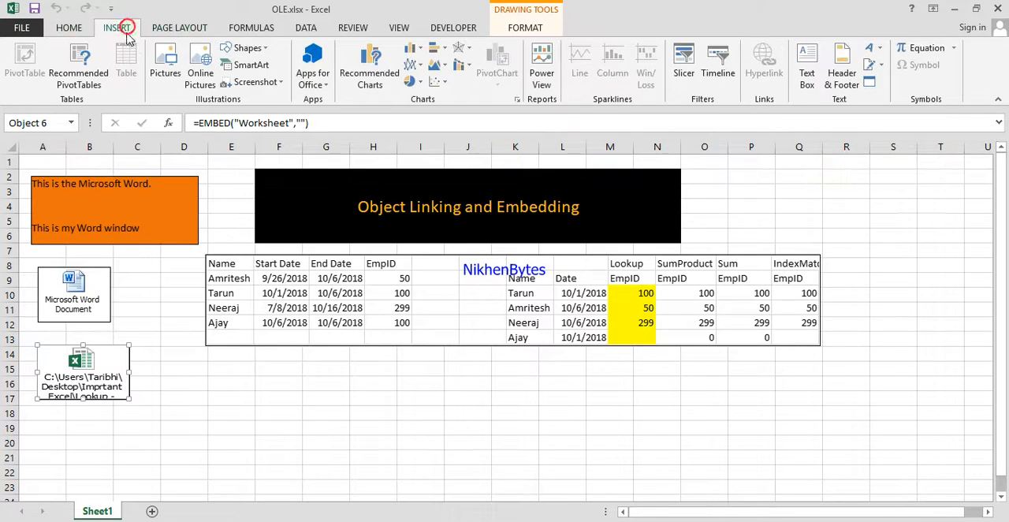
{"action": "left_click", "coordinate": [870, 82]}
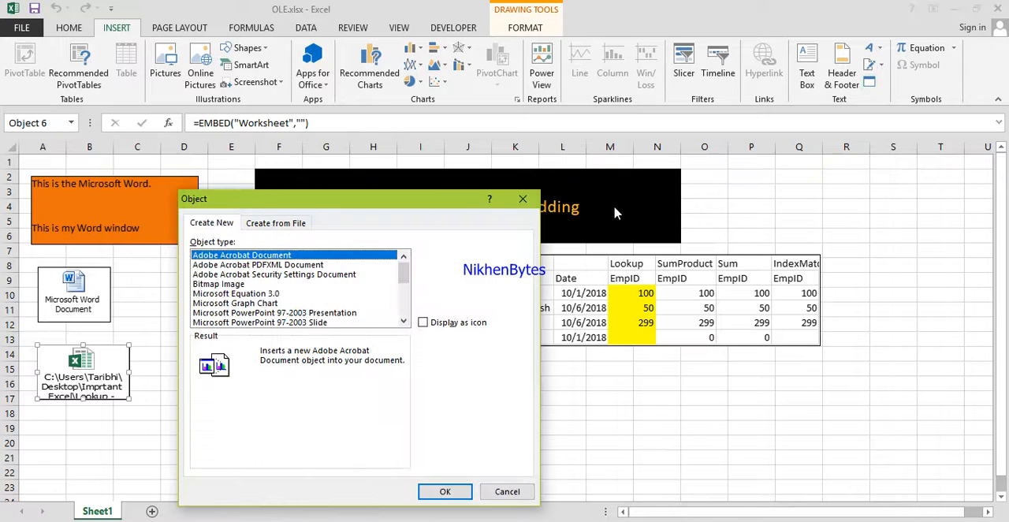
{"action": "left_click", "coordinate": [281, 224]}
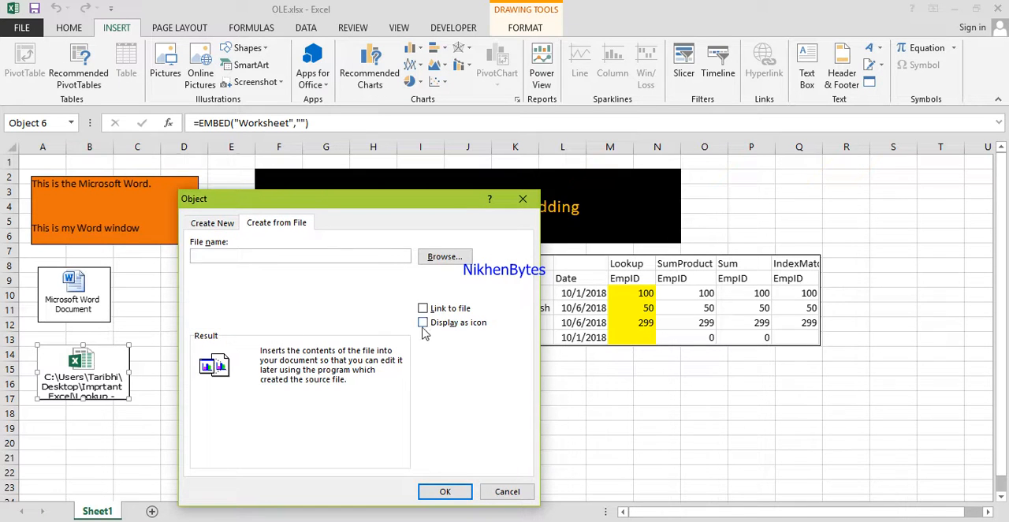
{"action": "left_click", "coordinate": [453, 260]}
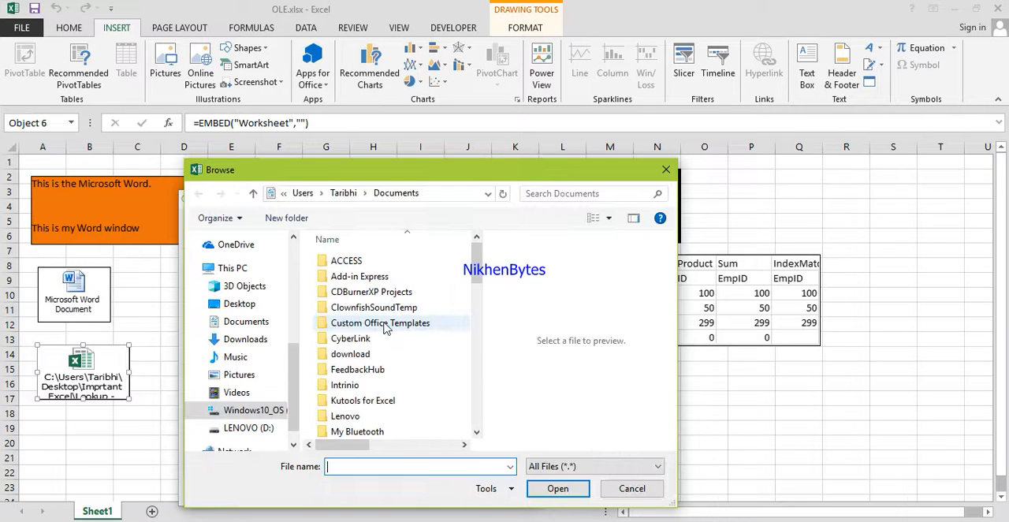
{"action": "scroll", "coordinate": [298, 314], "scroll_direction": "up", "scroll_amount": 5}
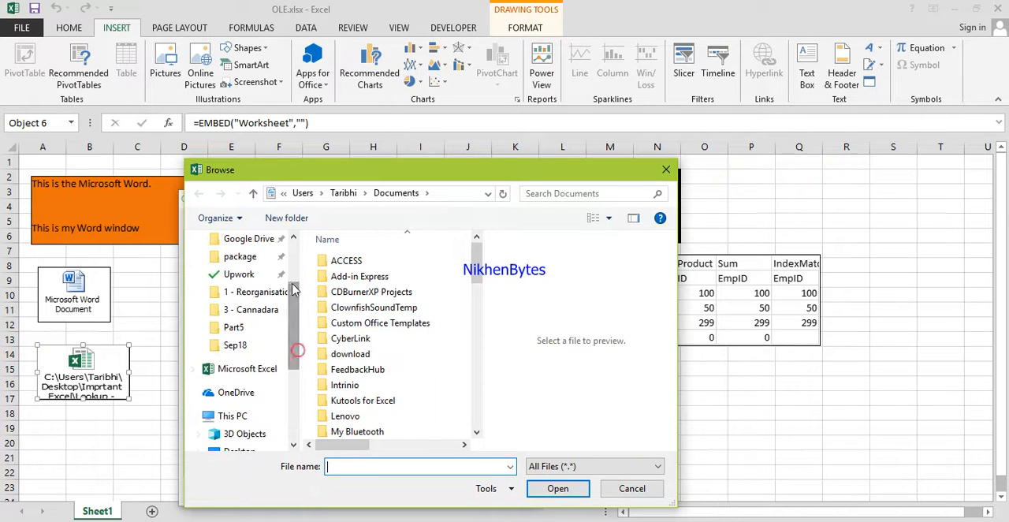
{"action": "left_click_drag", "start_coordinate": [298, 277], "coordinate": [286, 387]}
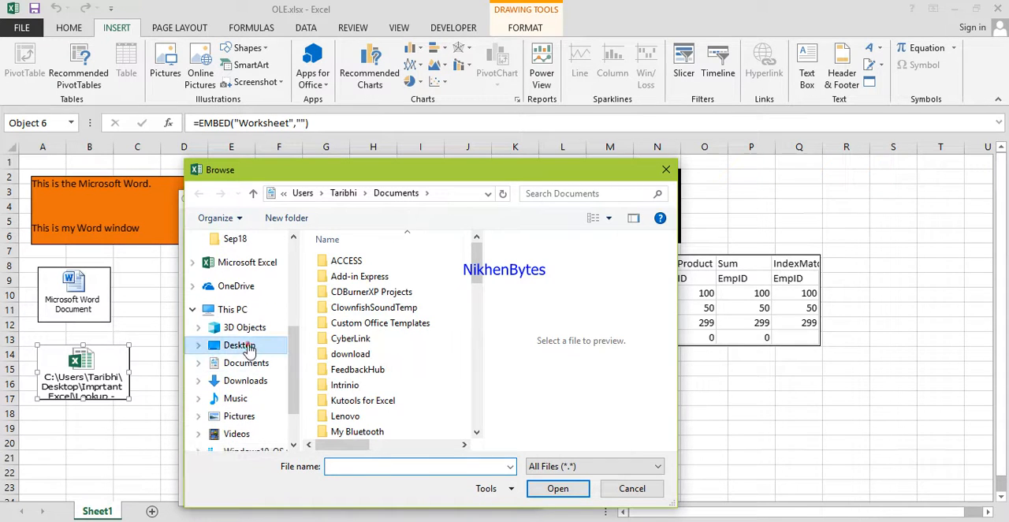
{"action": "left_click", "coordinate": [241, 344]}
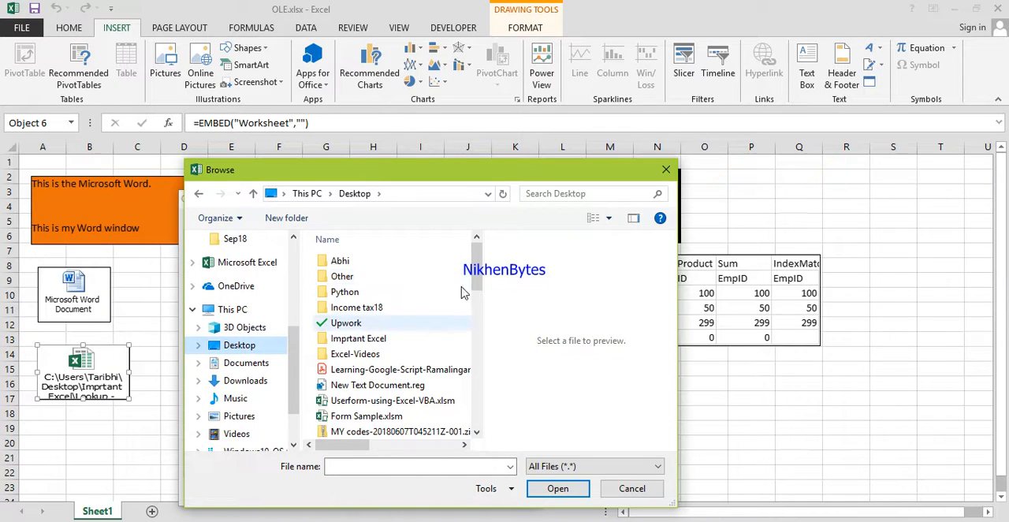
{"action": "left_click", "coordinate": [423, 356]}
{"action": "double_click", "coordinate": [423, 356]}
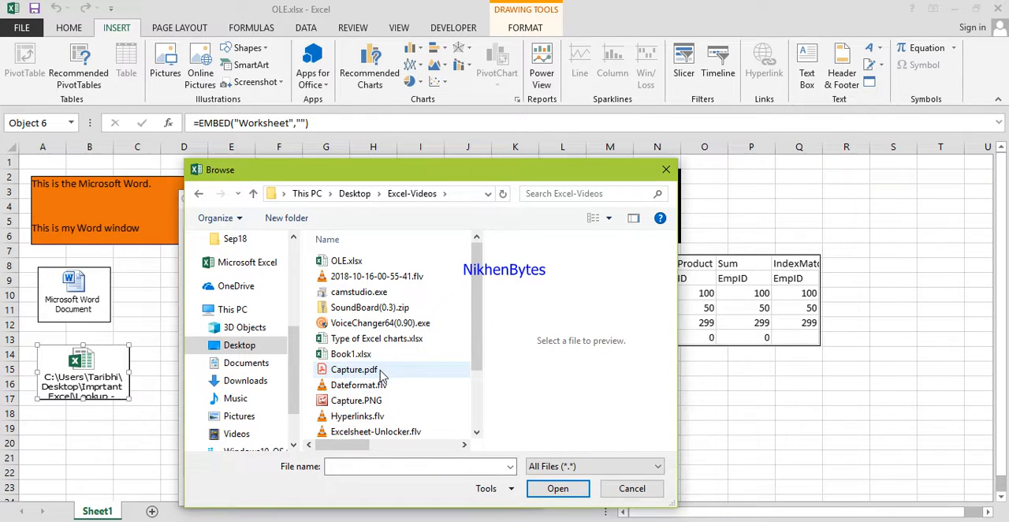
{"action": "double_click", "coordinate": [381, 370]}
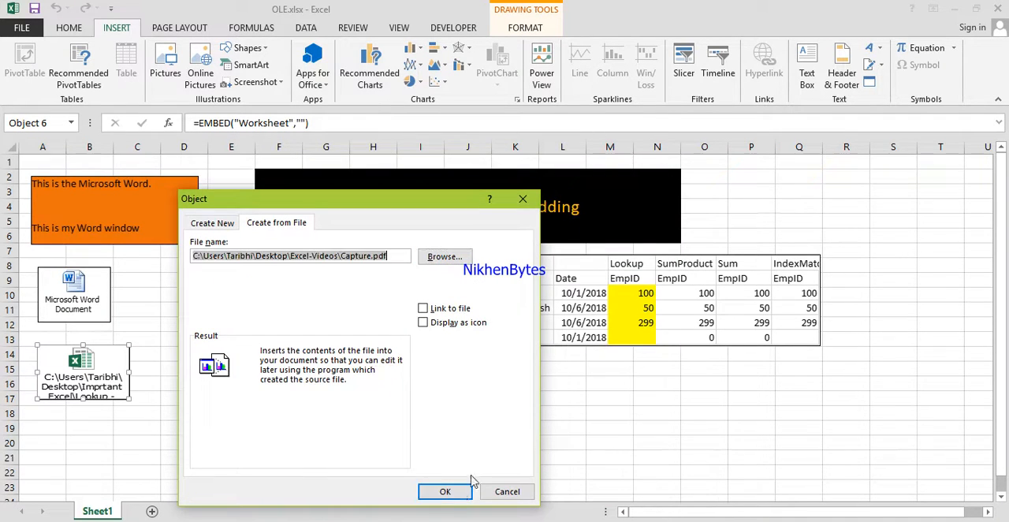
Try to insert Capture.pdf as an icon linked to its file.
{"action": "left_click", "coordinate": [427, 325]}
{"action": "left_click", "coordinate": [444, 491]}
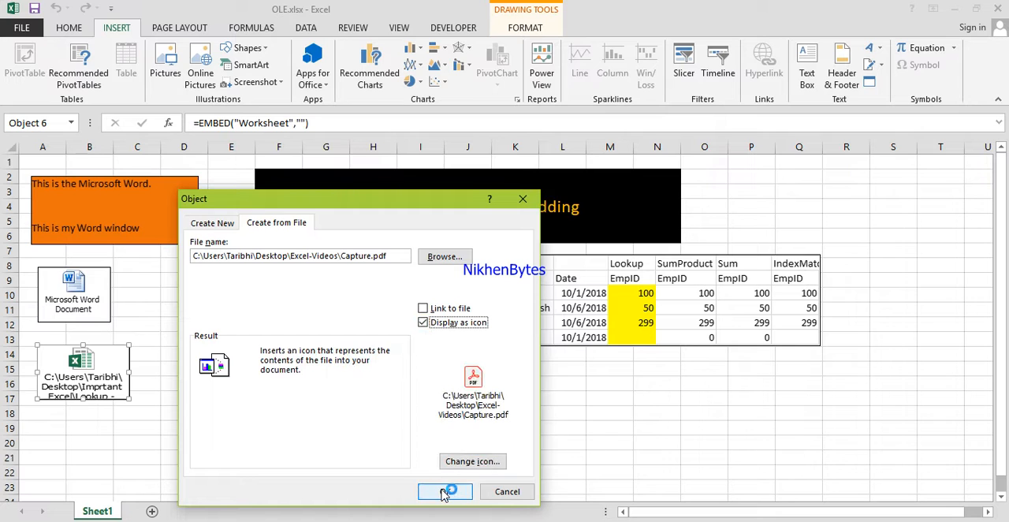
{"action": "left_click", "coordinate": [424, 309]}
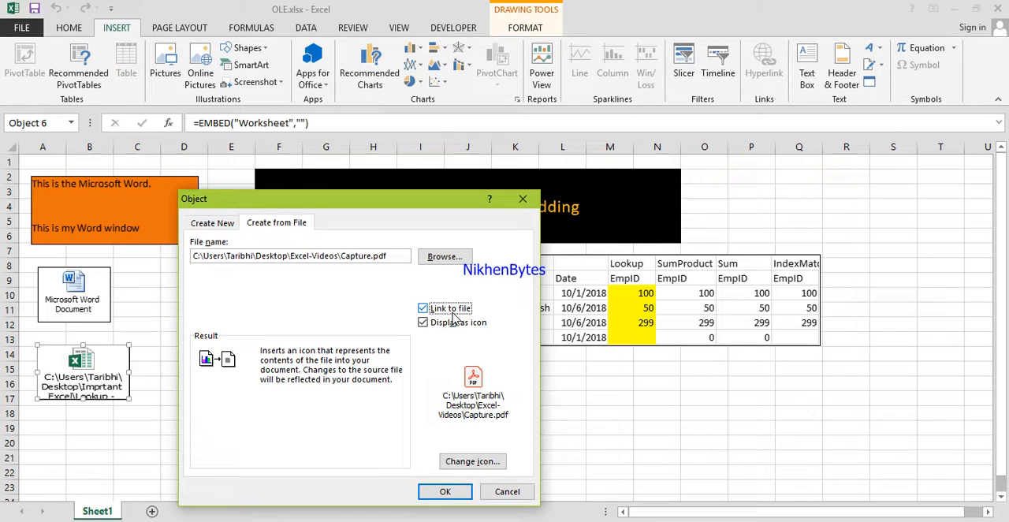
{"action": "left_click", "coordinate": [446, 492]}
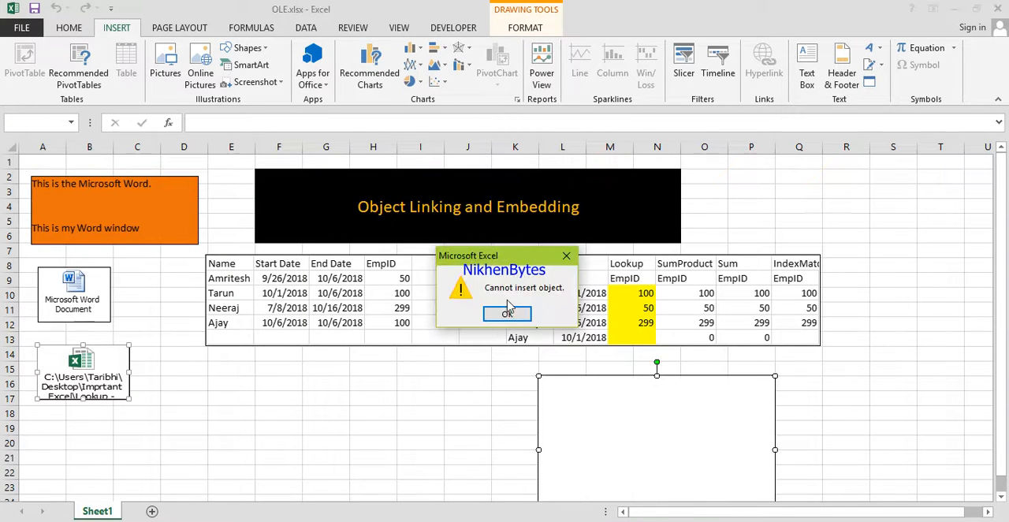
{"action": "left_click", "coordinate": [508, 313]}
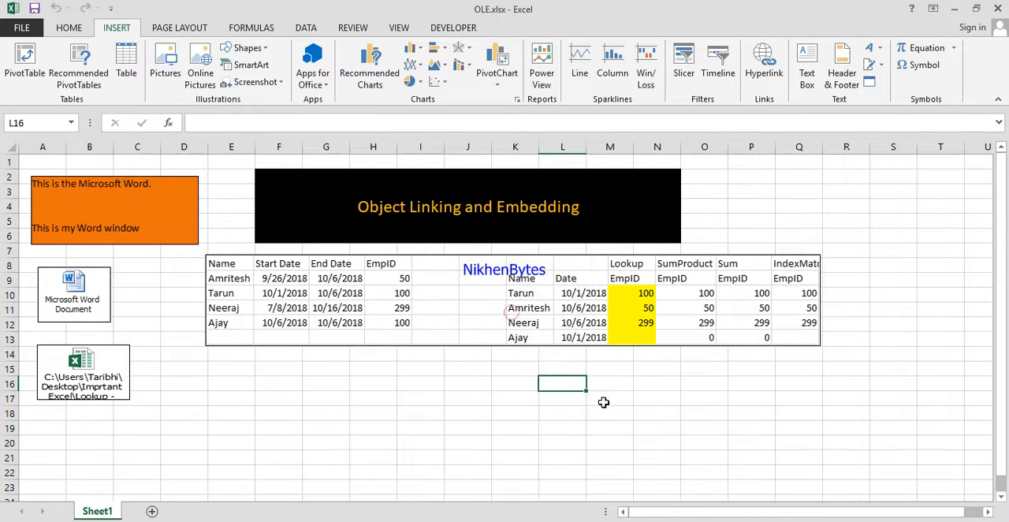
{"action": "left_click", "coordinate": [312, 376]}
{"action": "left_click", "coordinate": [870, 82]}
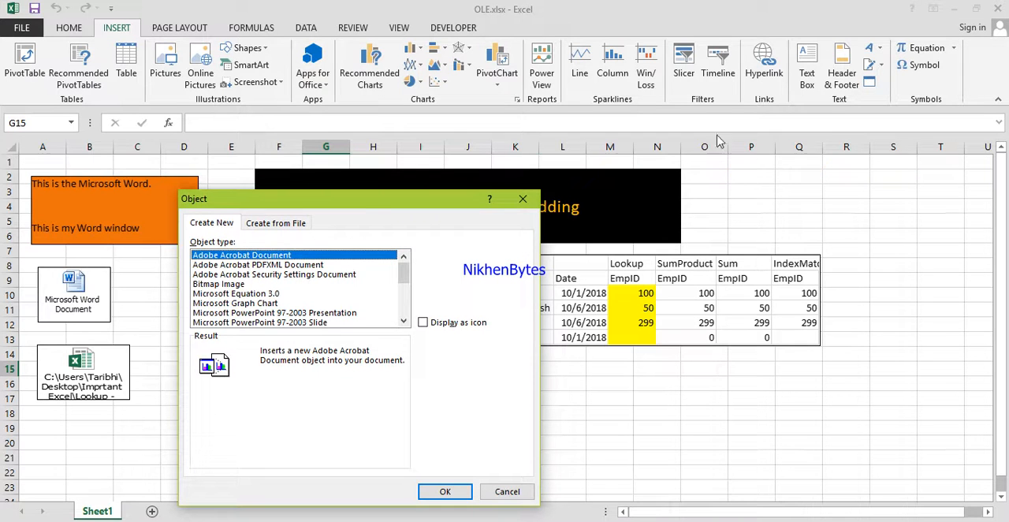
{"action": "left_click", "coordinate": [293, 227]}
{"action": "left_click", "coordinate": [461, 258]}
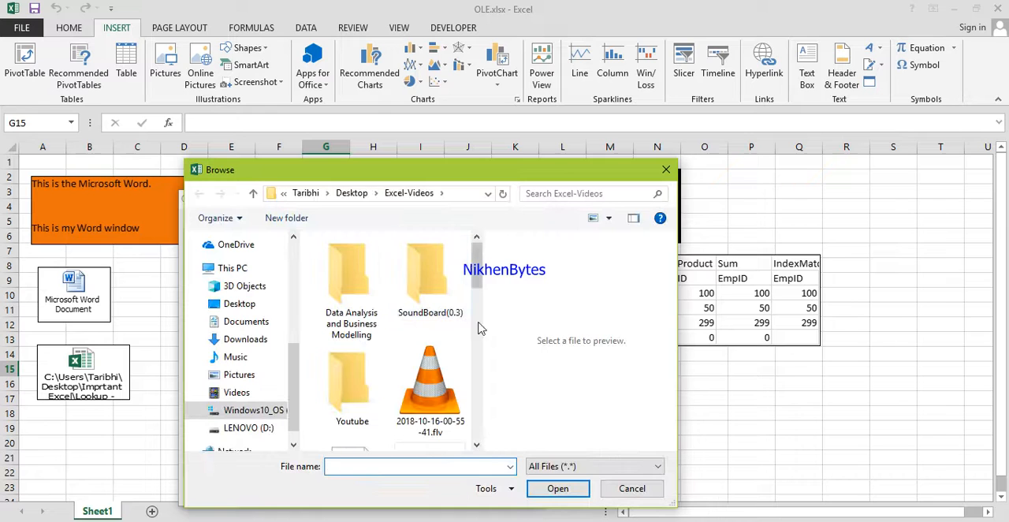
{"action": "double_click", "coordinate": [355, 304]}
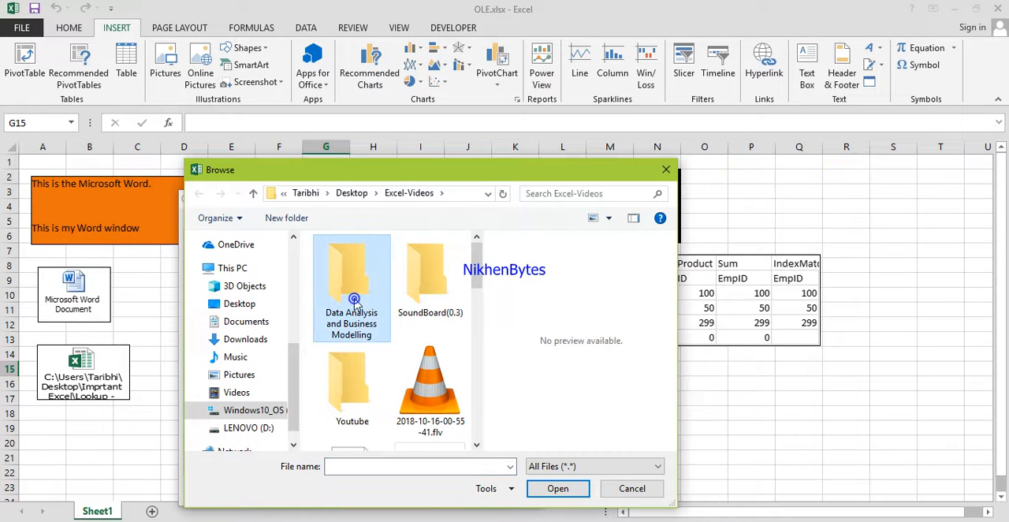
{"action": "left_click", "coordinate": [361, 266]}
{"action": "double_click", "coordinate": [361, 267]}
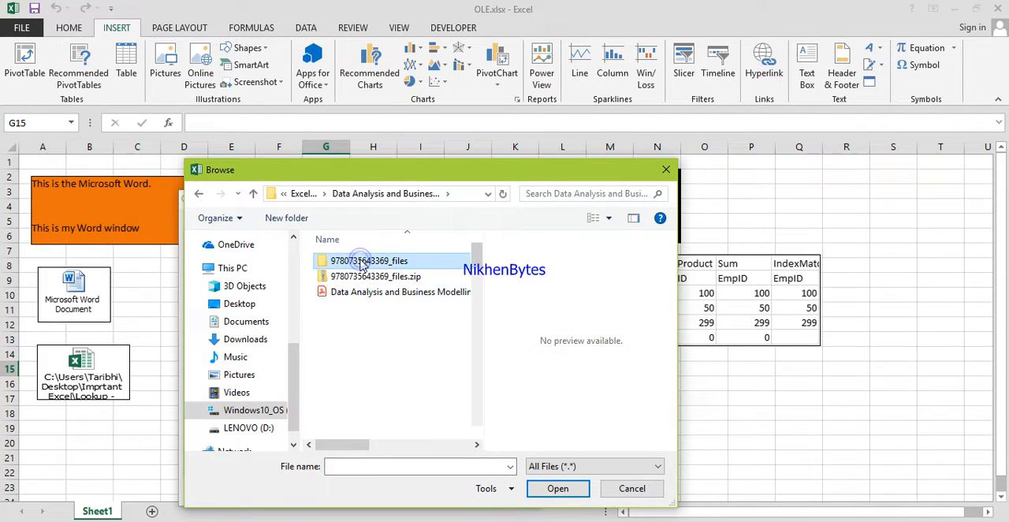
{"action": "double_click", "coordinate": [360, 262]}
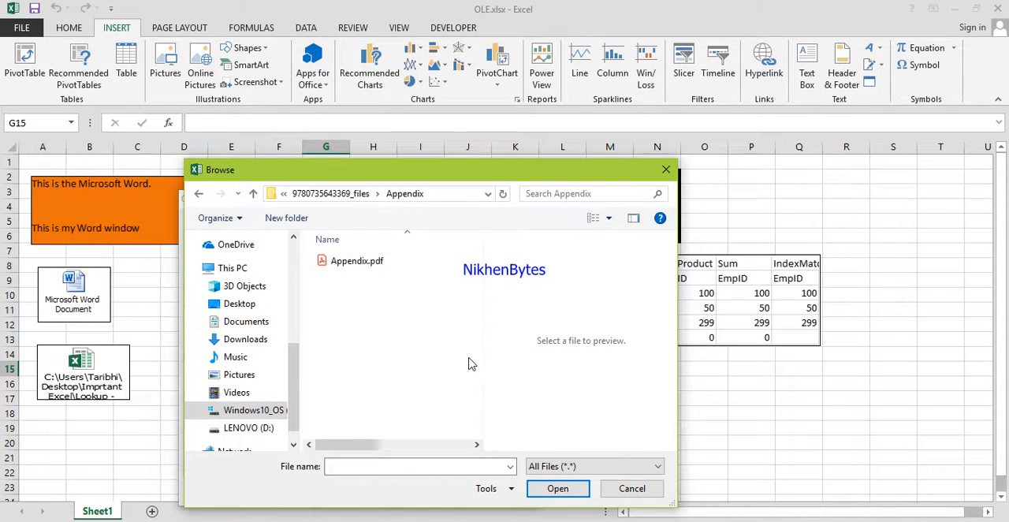
Choose the first workbook in the Ch02 Practice Files folder and embed it as an icon without linking.
{"action": "key", "text": "BackSpace"}
{"action": "double_click", "coordinate": [351, 276]}
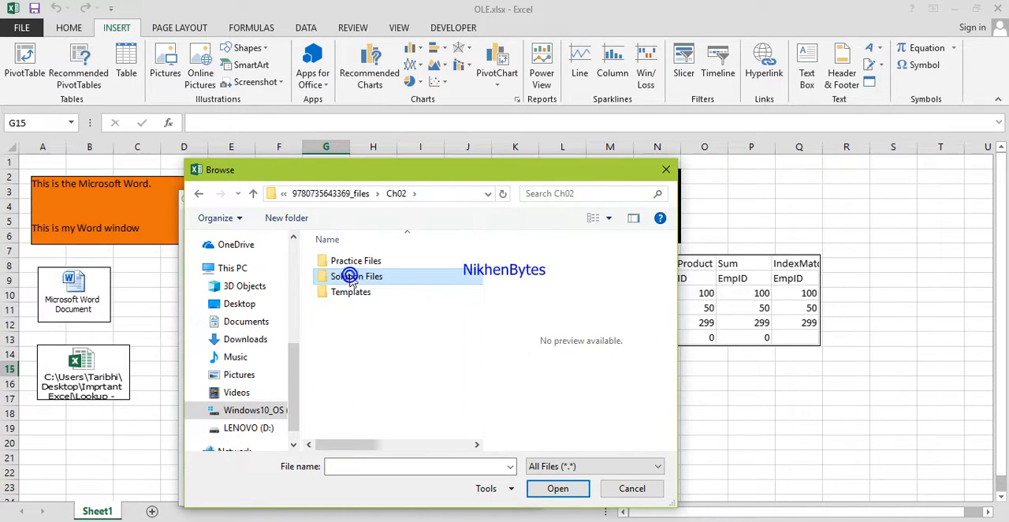
{"action": "left_click", "coordinate": [352, 263]}
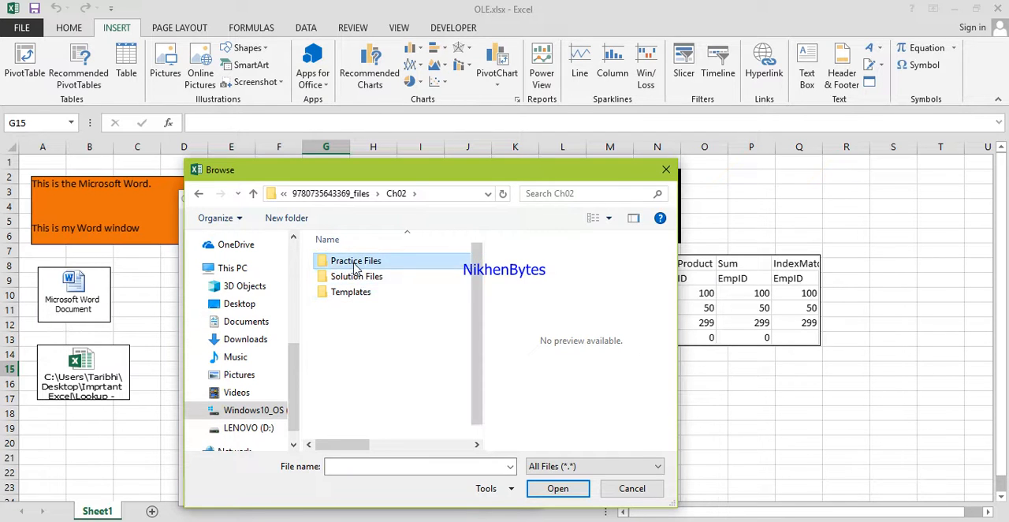
{"action": "double_click", "coordinate": [354, 265]}
{"action": "double_click", "coordinate": [354, 265]}
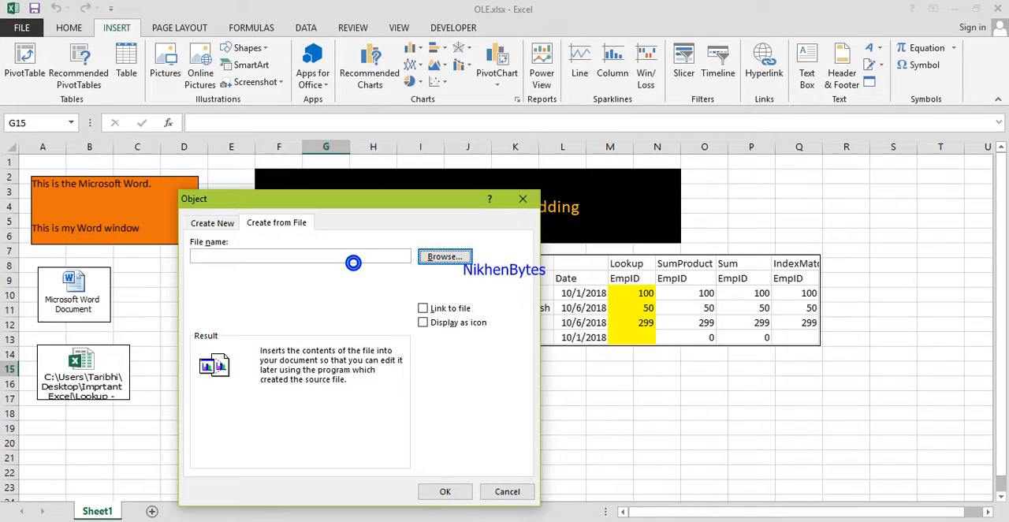
{"action": "left_click", "coordinate": [423, 323]}
{"action": "left_click", "coordinate": [444, 491]}
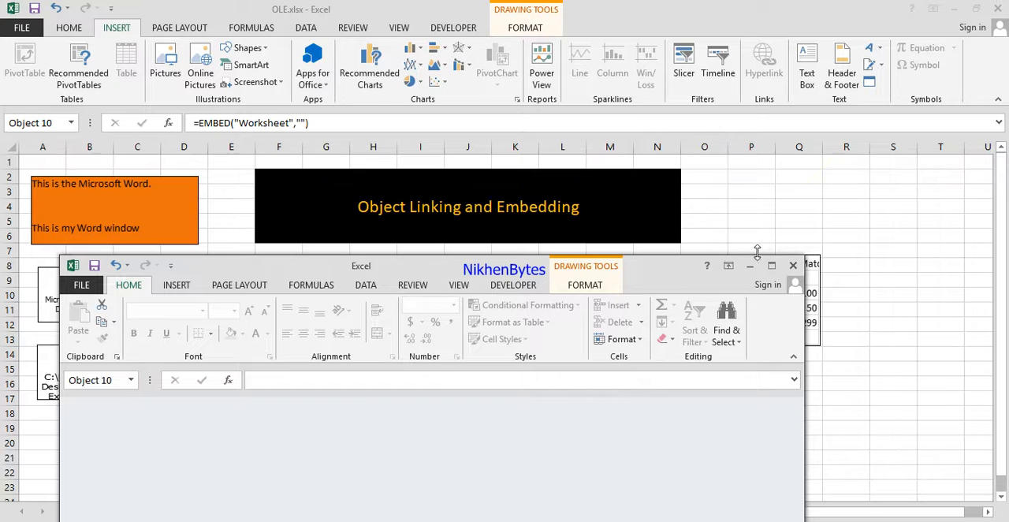
Close the embedded worksheet's empty window, save the changes to OLE.xlsx and exit Excel.
{"action": "left_click", "coordinate": [793, 268]}
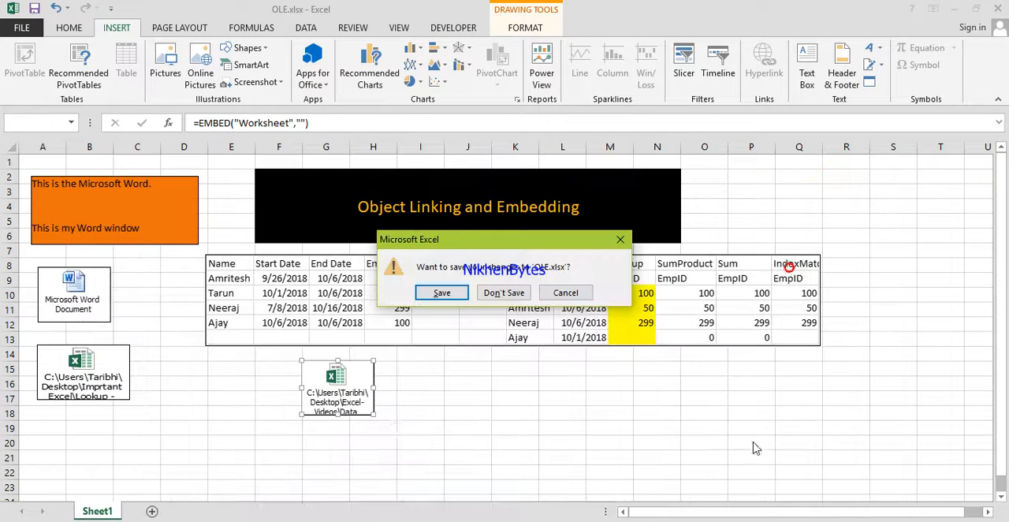
{"action": "left_click", "coordinate": [442, 293]}
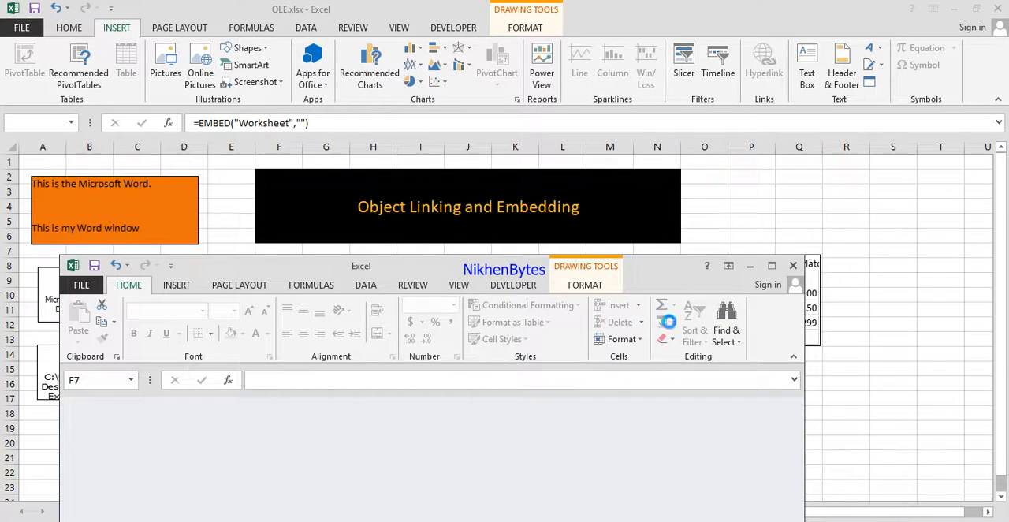
{"action": "left_click", "coordinate": [793, 266]}
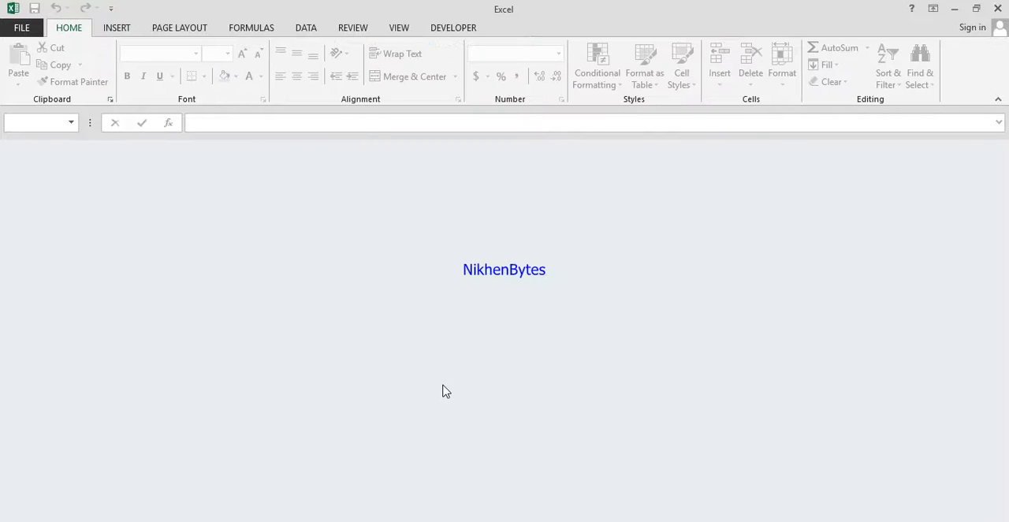
{"action": "left_click", "coordinate": [998, 9]}
Switch to File Explorer and reopen OLE.xlsx from the Excel-Videos folder without updating its external links.
{"action": "mouse_move", "coordinate": [162, 520]}
{"action": "left_click", "coordinate": [239, 513]}
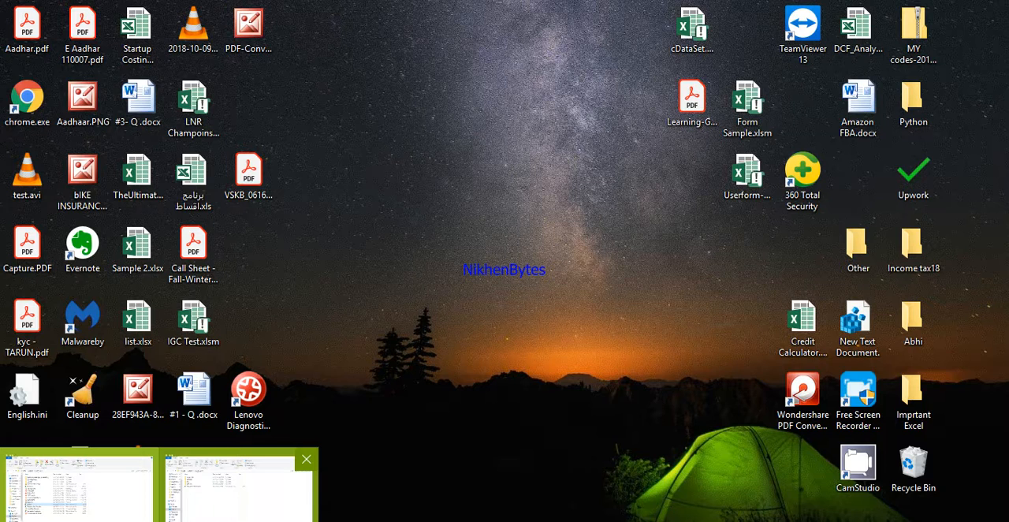
{"action": "left_click", "coordinate": [239, 493]}
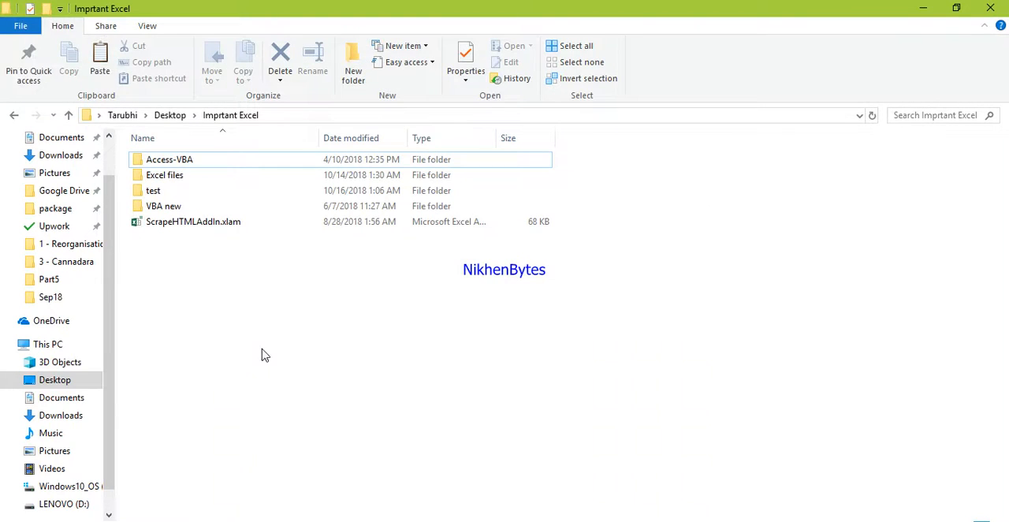
{"action": "left_click", "coordinate": [210, 262]}
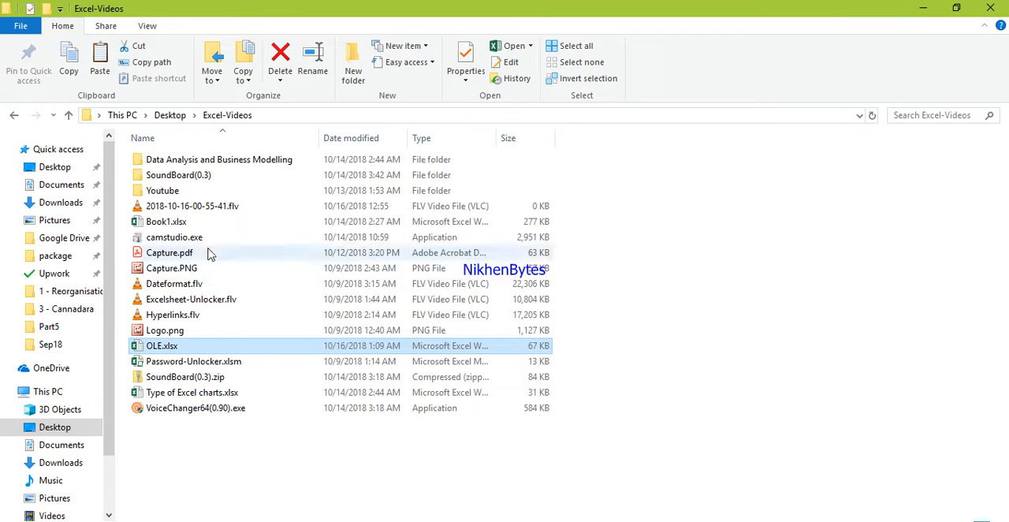
{"action": "double_click", "coordinate": [202, 347]}
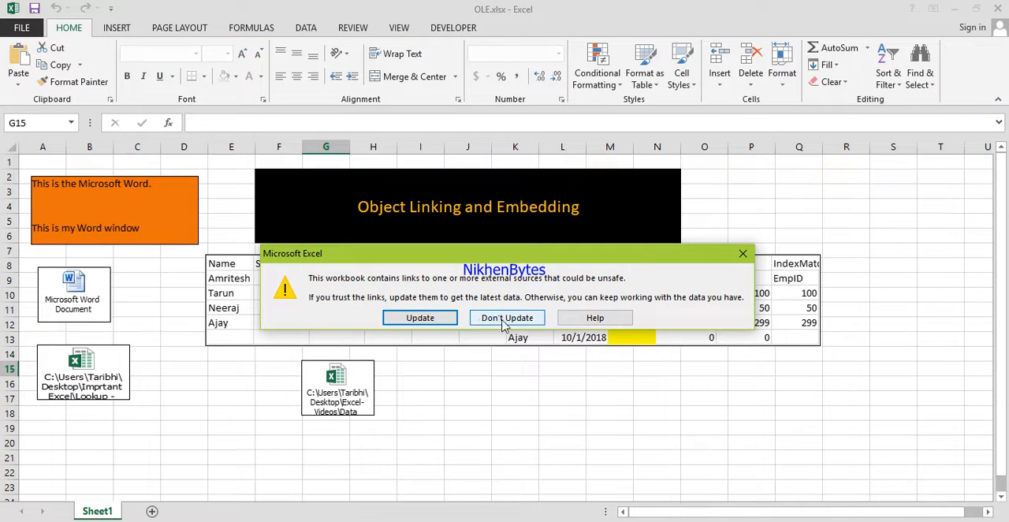
{"action": "left_click", "coordinate": [503, 318]}
Open the embedded worksheet from its icon below the linked table, view its price and profit data, and close it.
{"action": "left_click", "coordinate": [467, 441]}
{"action": "double_click", "coordinate": [347, 390]}
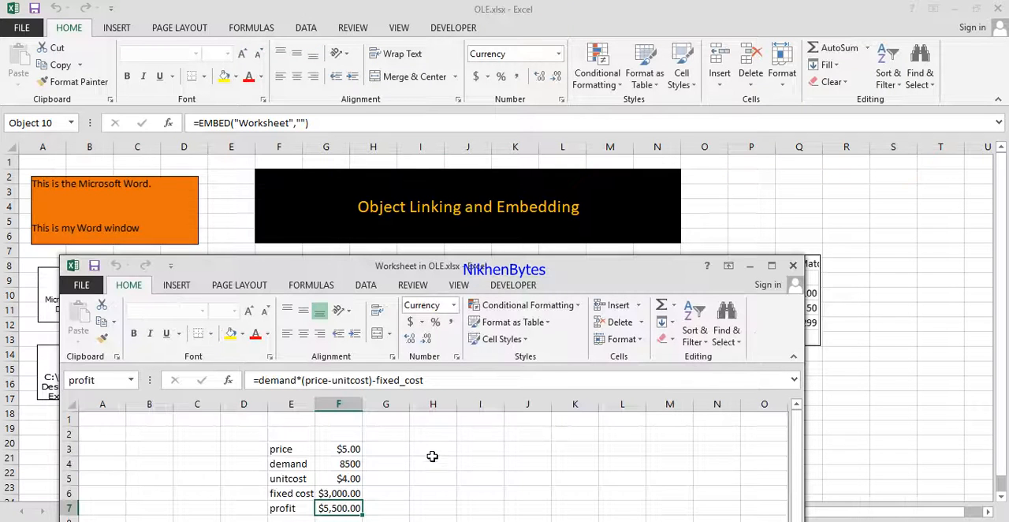
{"action": "left_click", "coordinate": [312, 451]}
{"action": "left_click", "coordinate": [349, 476]}
{"action": "left_click", "coordinate": [794, 265]}
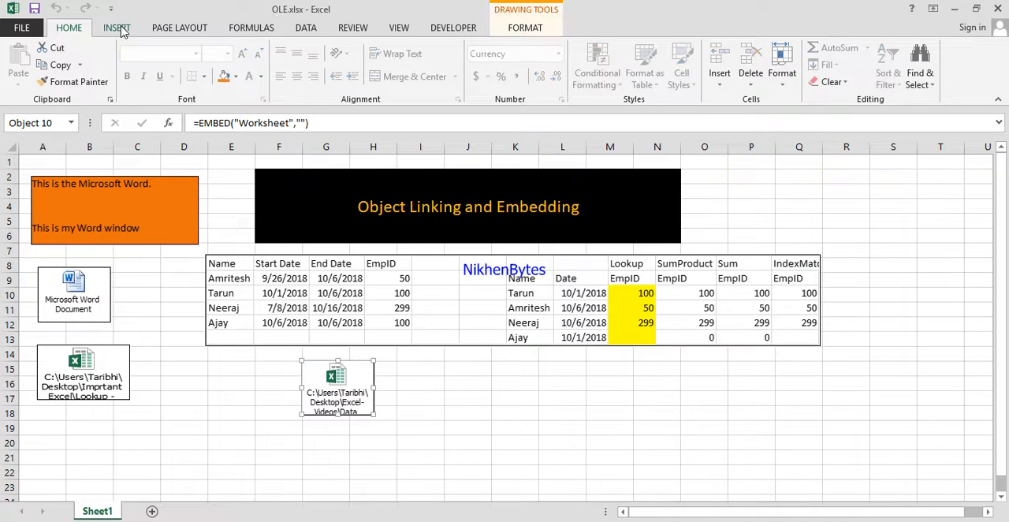
Start inserting an object from file and choose Module 3 pt1 Create relationships and queries for a new database.accdb from the Documents ACCESS folder.
{"action": "left_click", "coordinate": [116, 27]}
{"action": "left_click", "coordinate": [870, 84]}
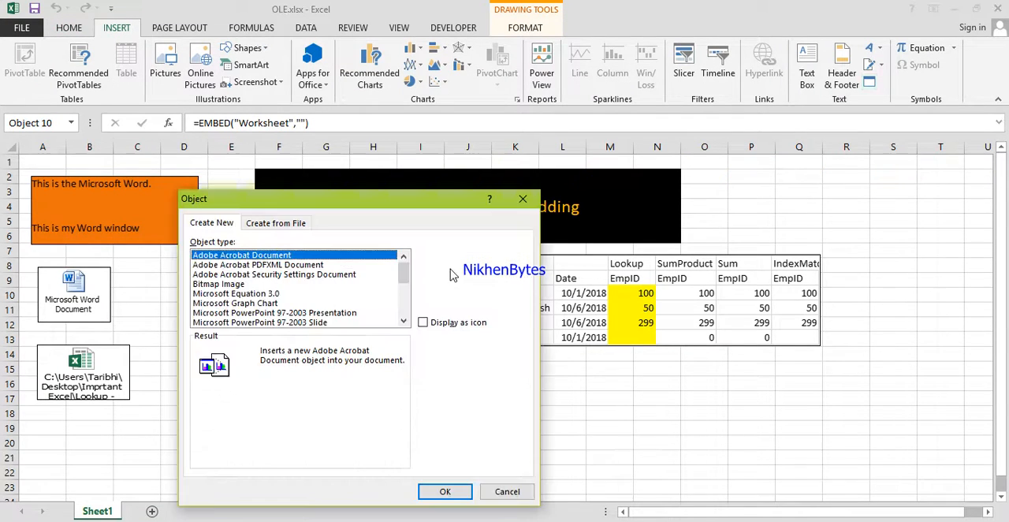
{"action": "left_click", "coordinate": [280, 224]}
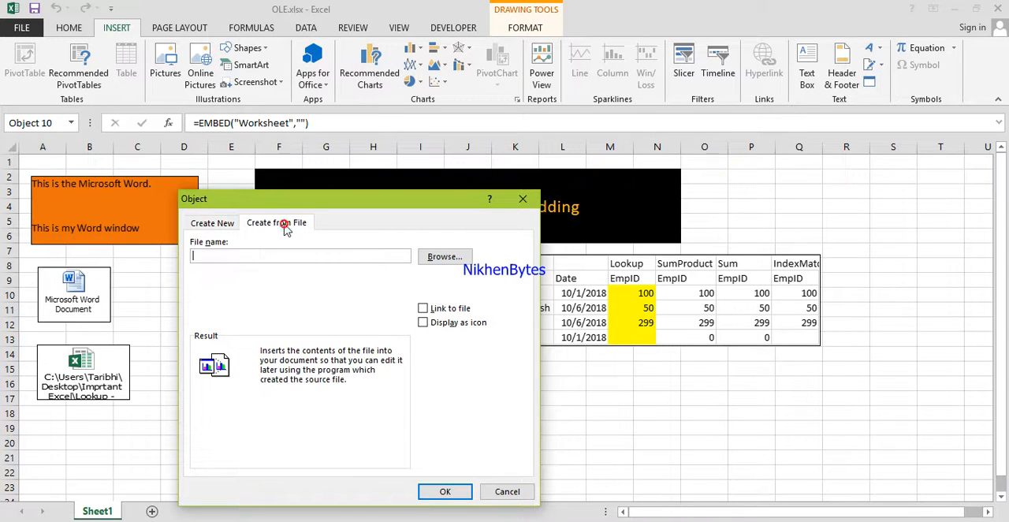
{"action": "left_click", "coordinate": [439, 257]}
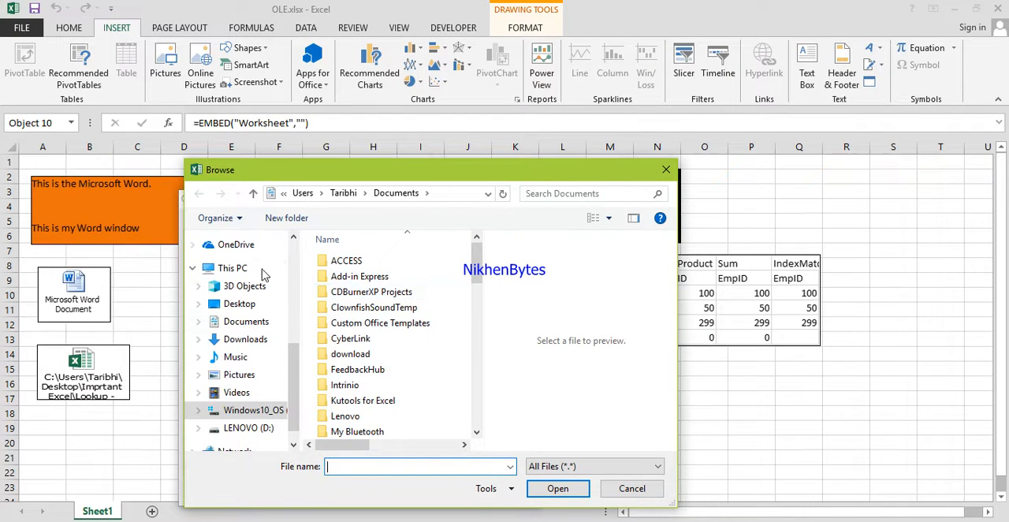
{"action": "left_click", "coordinate": [291, 279]}
{"action": "mouse_move", "coordinate": [290, 276]}
{"action": "left_mouse_down"}
{"action": "mouse_move", "coordinate": [294, 382]}
{"action": "mouse_move", "coordinate": [293, 282]}
{"action": "left_mouse_up"}
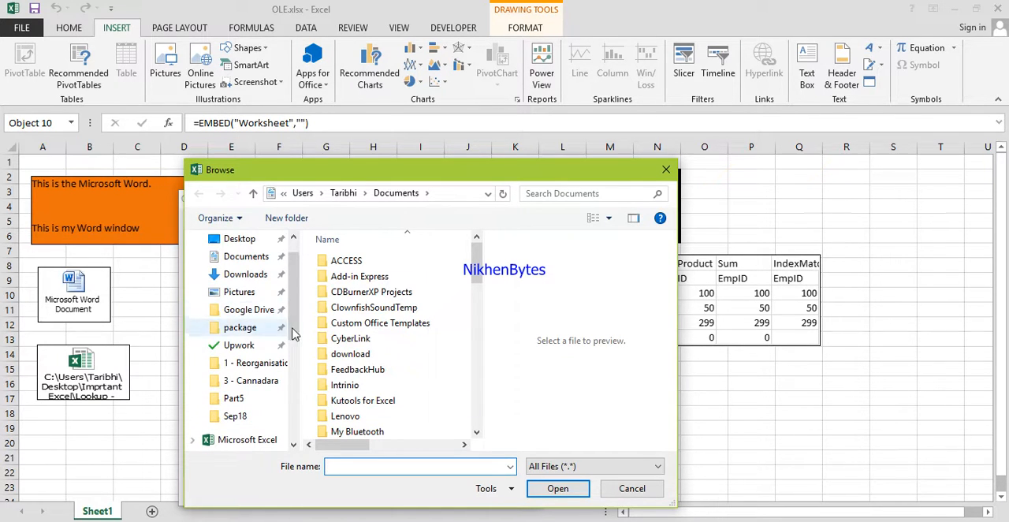
{"action": "double_click", "coordinate": [366, 263]}
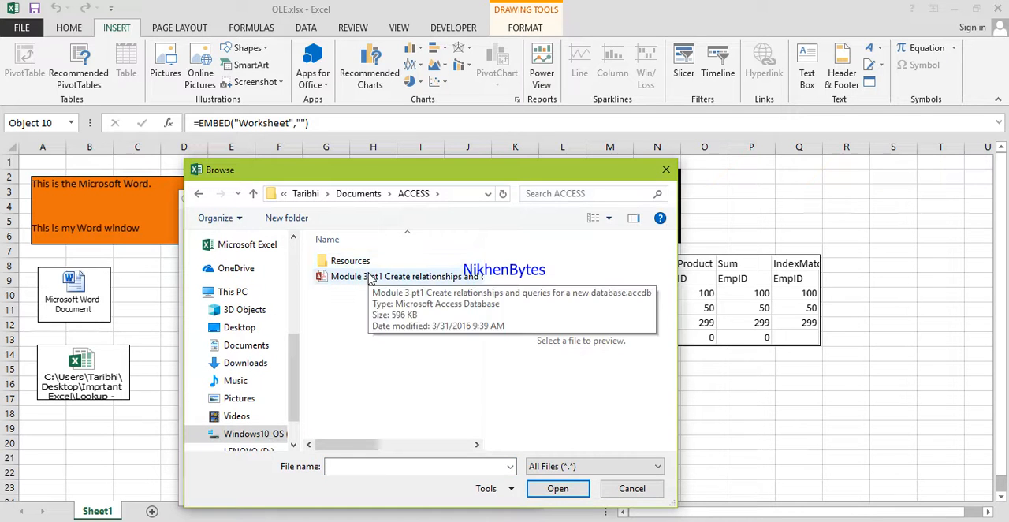
{"action": "double_click", "coordinate": [367, 278]}
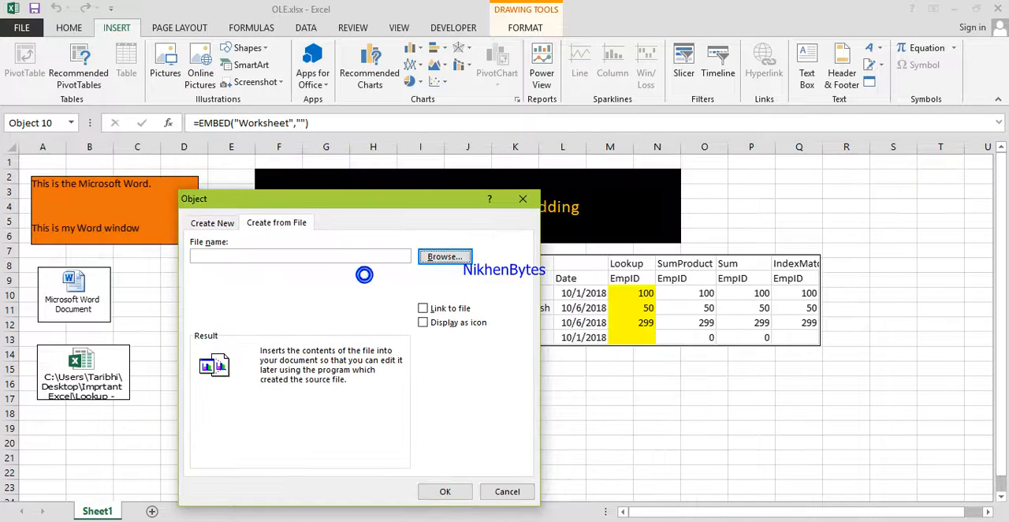
Insert the Access database as an object linked to its file and place it below the table beside the worksheet icon.
{"action": "left_click", "coordinate": [423, 310]}
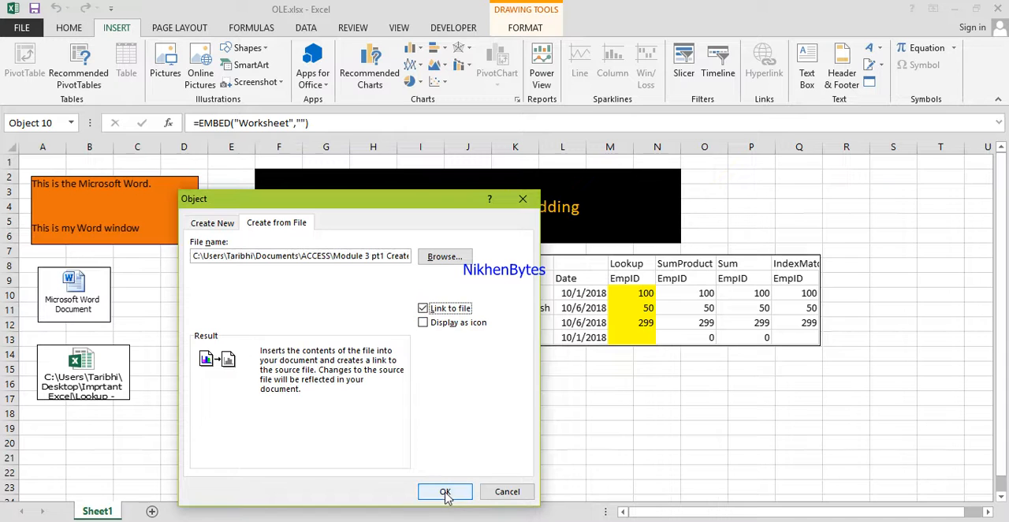
{"action": "left_click", "coordinate": [424, 323]}
{"action": "left_click", "coordinate": [446, 492]}
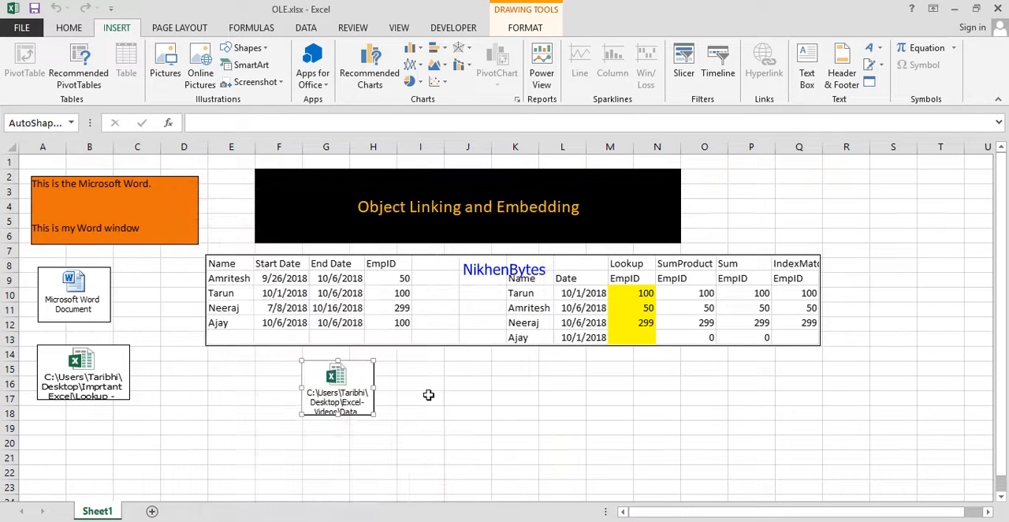
{"action": "left_click_drag", "start_coordinate": [506, 456], "coordinate": [488, 371]}
{"action": "left_click", "coordinate": [717, 421]}
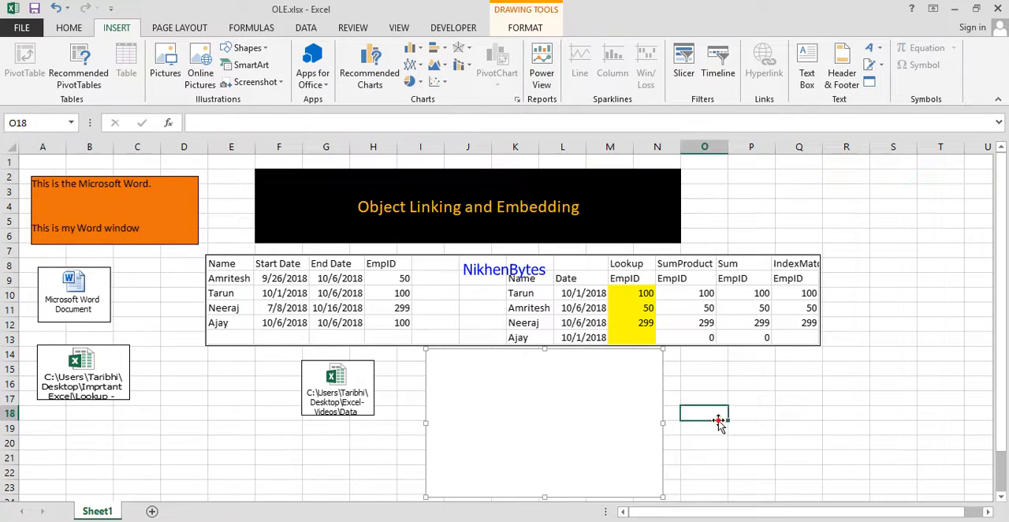
Select the database object, the Word icon, the embedded worksheet icon and the linked table in turn to check their references.
{"action": "left_click", "coordinate": [582, 421]}
{"action": "left_click", "coordinate": [712, 420]}
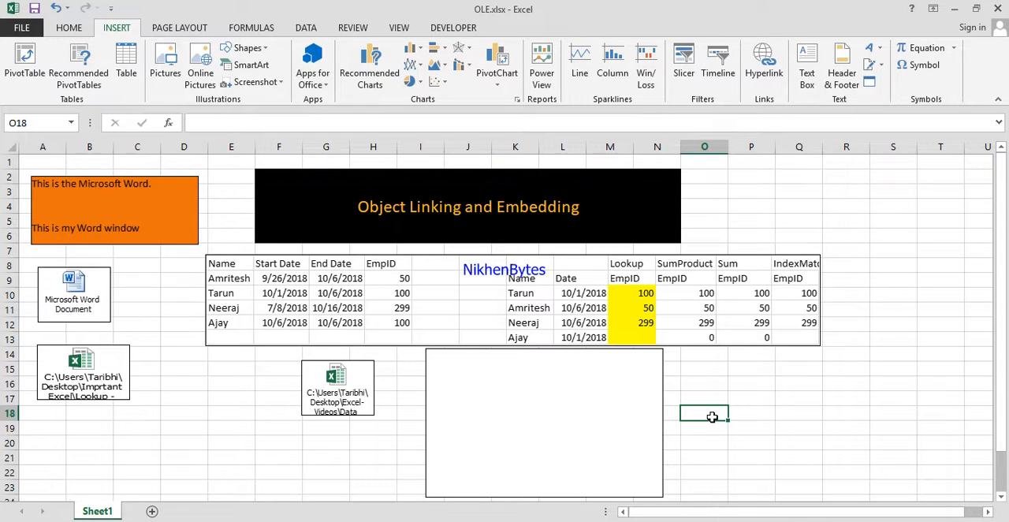
{"action": "left_click", "coordinate": [109, 312]}
{"action": "left_click", "coordinate": [340, 394]}
{"action": "left_click", "coordinate": [304, 323]}
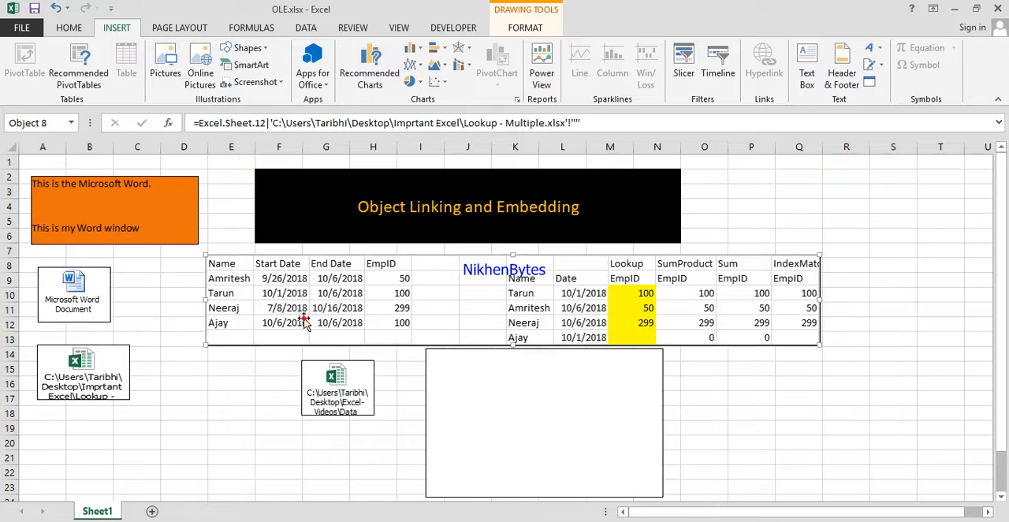